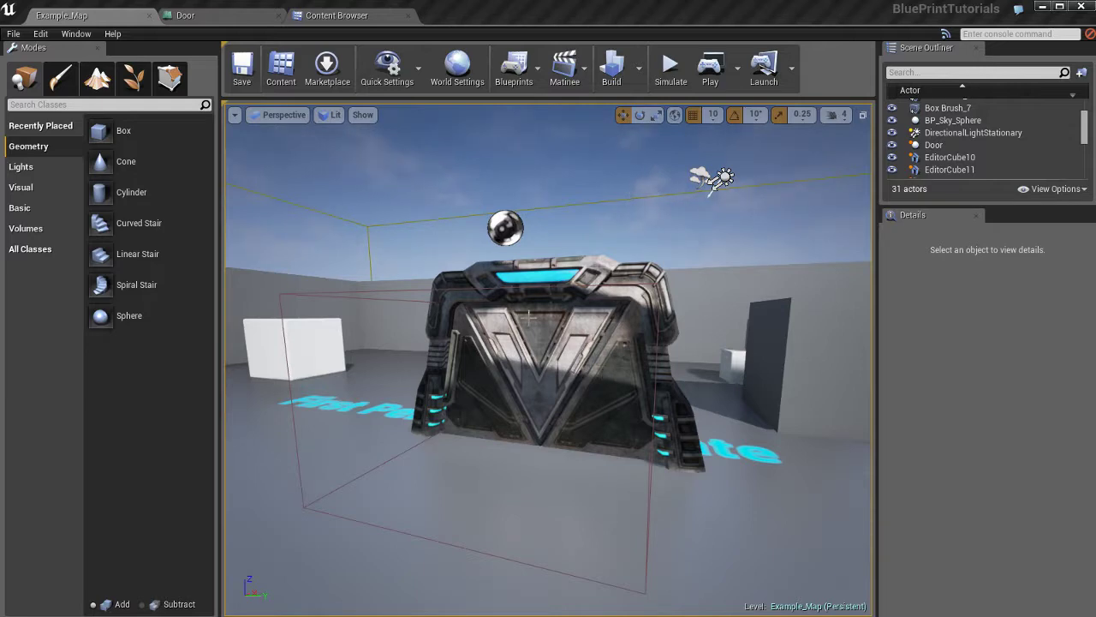
Close the Door blueprint editor and select the MyBlueprints folder holding the Door asset
left_click(346, 17)
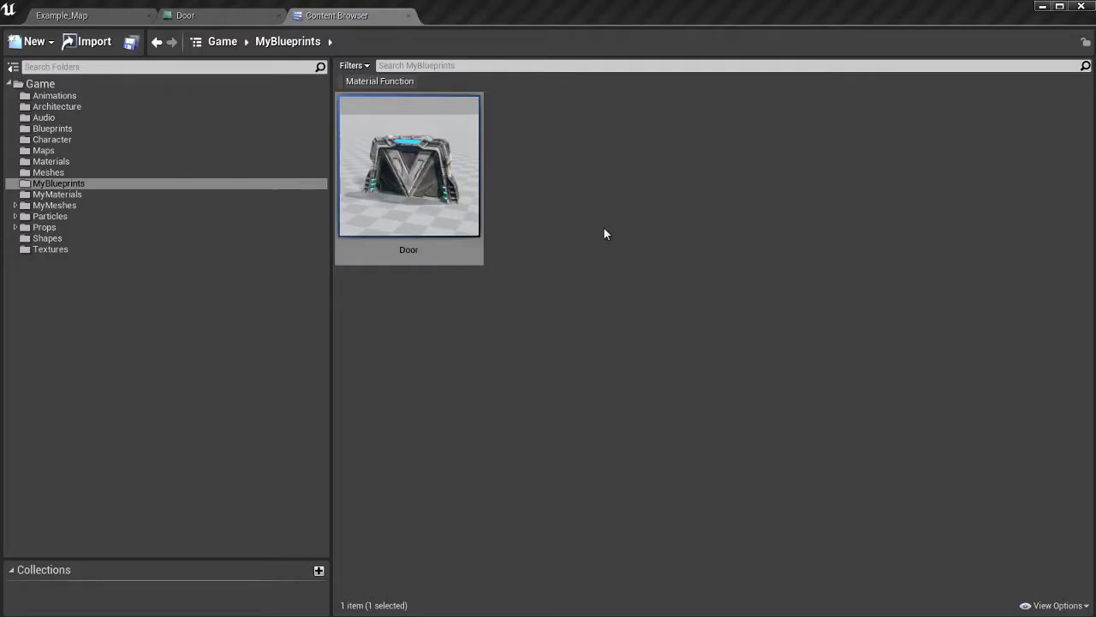
left_click(233, 16)
left_click(277, 16)
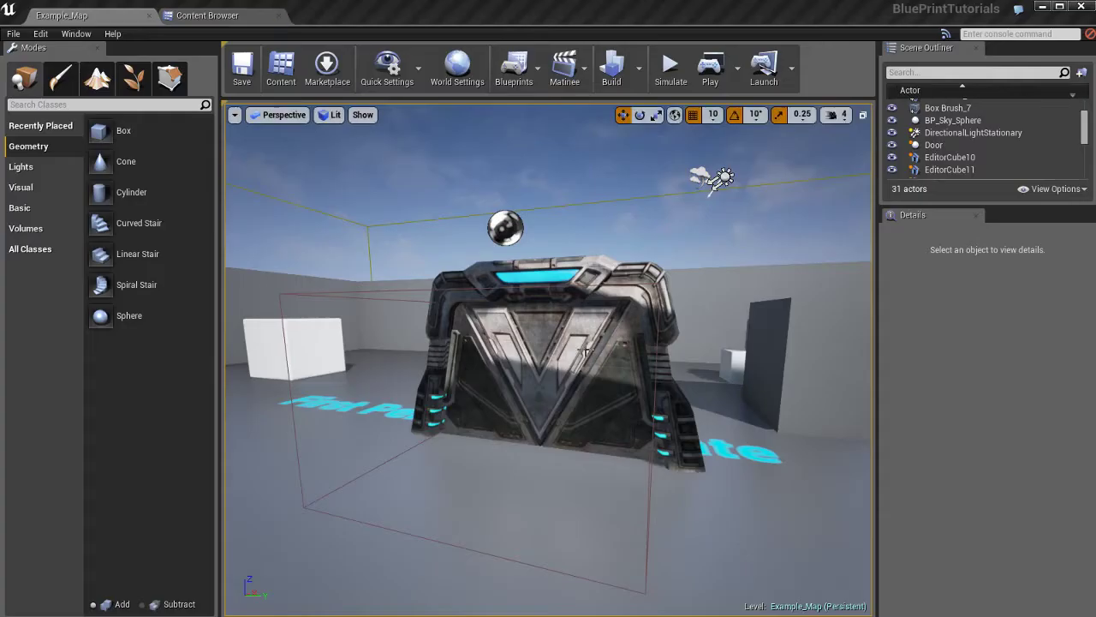
left_click(235, 16)
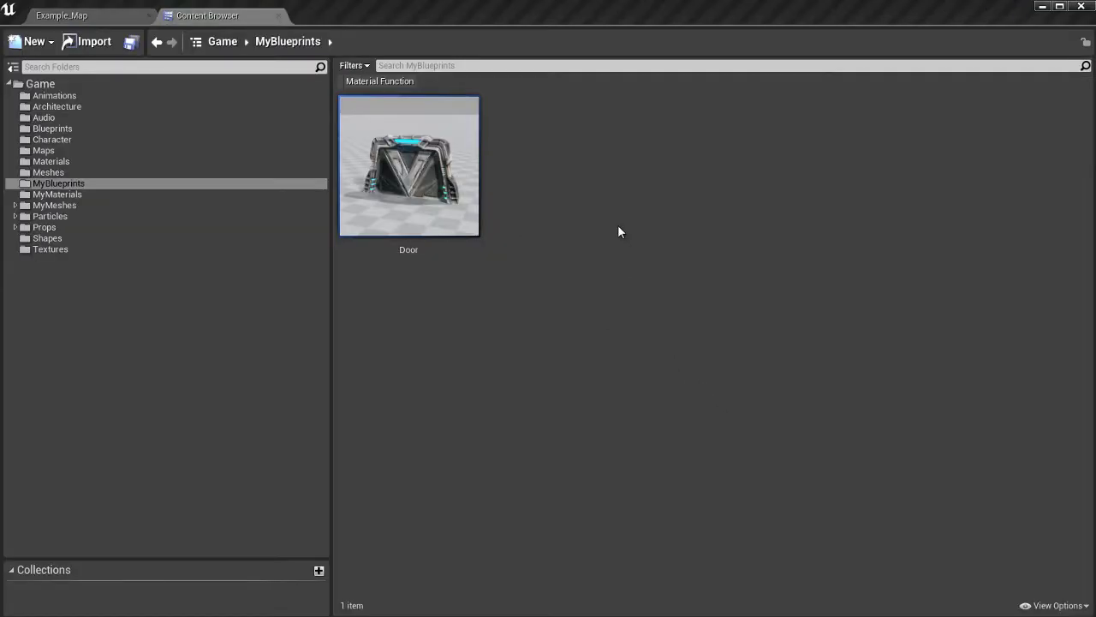
left_click(70, 184)
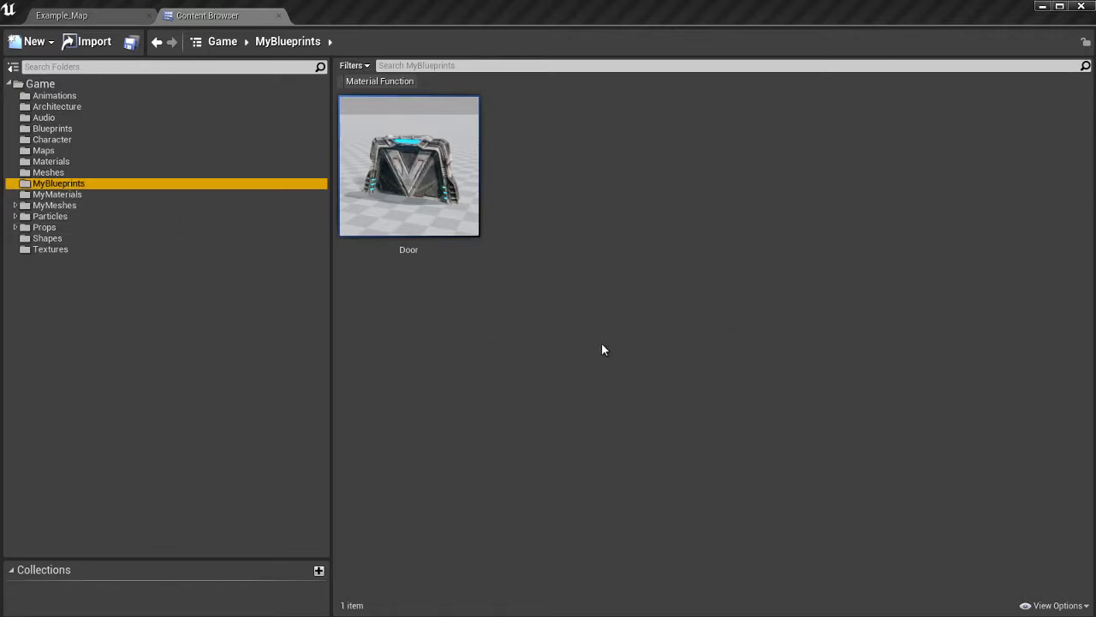
left_click(670, 302)
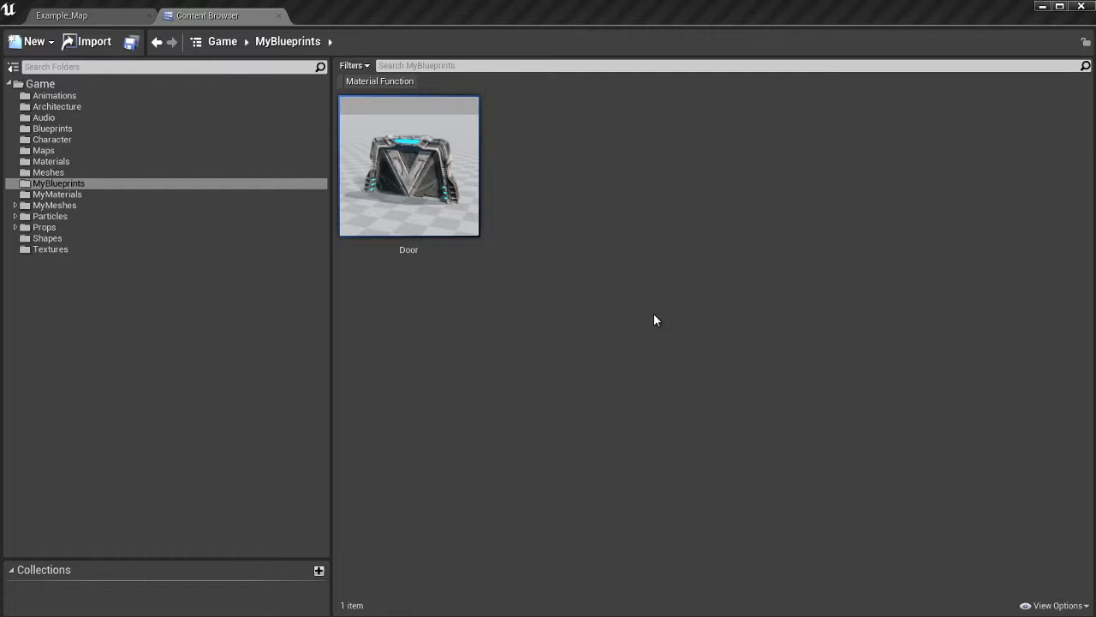
Switch to the Example_Map level and fly the camera around until it faces the sci-fi door
left_click(95, 15)
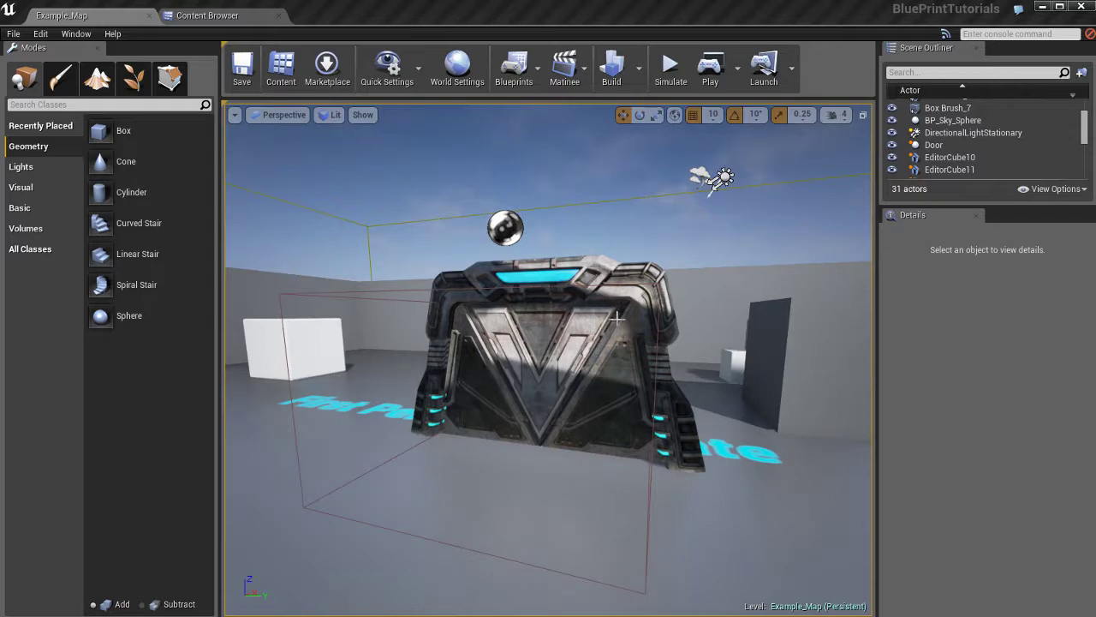
left_click_drag(640, 327, 607, 283)
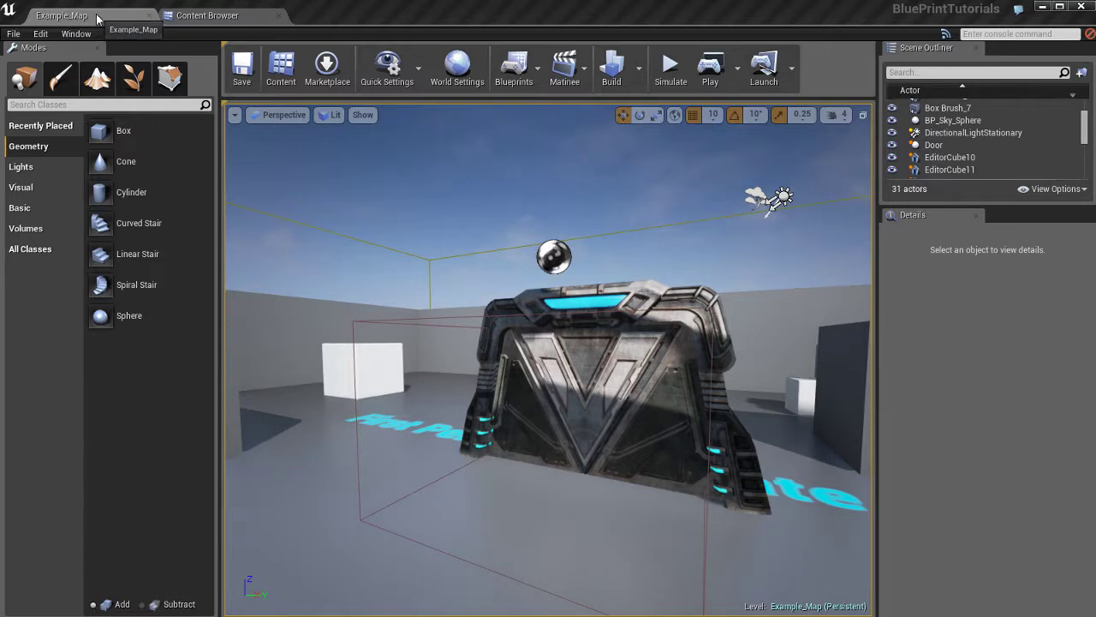
left_click_drag(570, 323, 496, 286)
mouse_move(497, 287)
right_mouse_down()
mouse_move(493, 249)
mouse_move(479, 244)
mouse_move(474, 280)
mouse_move(484, 292)
right_mouse_up()
right_click_drag(893, 327, 558, 370)
right_click_drag(1038, 375, 1040, 385)
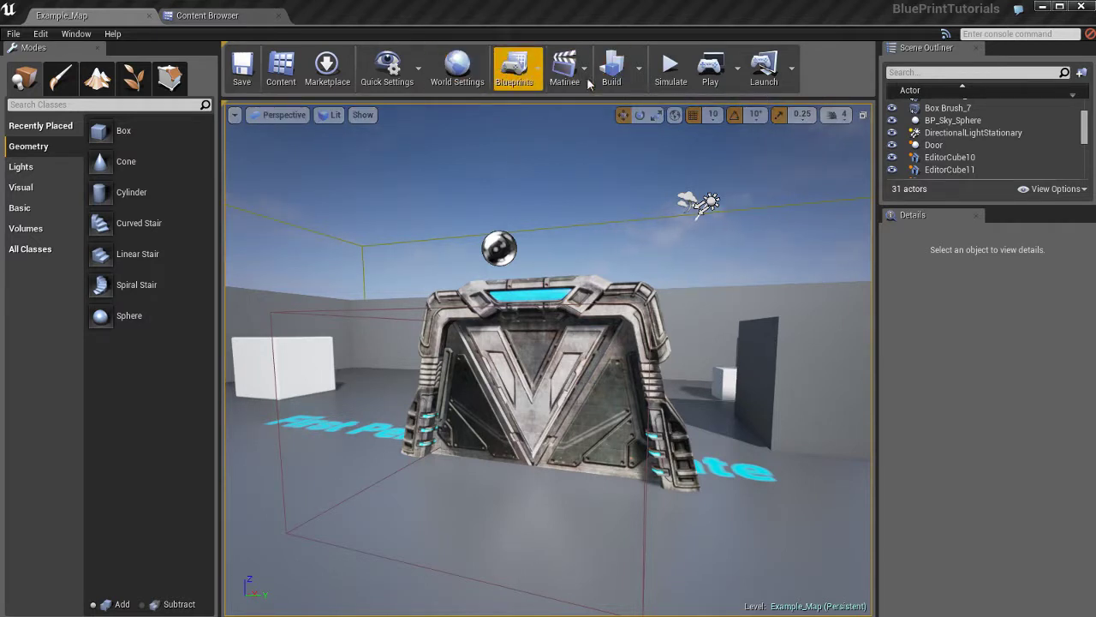
Glance at the world Blueprints list, then check the Blueprints and MyBlueprints folders
left_click(531, 74)
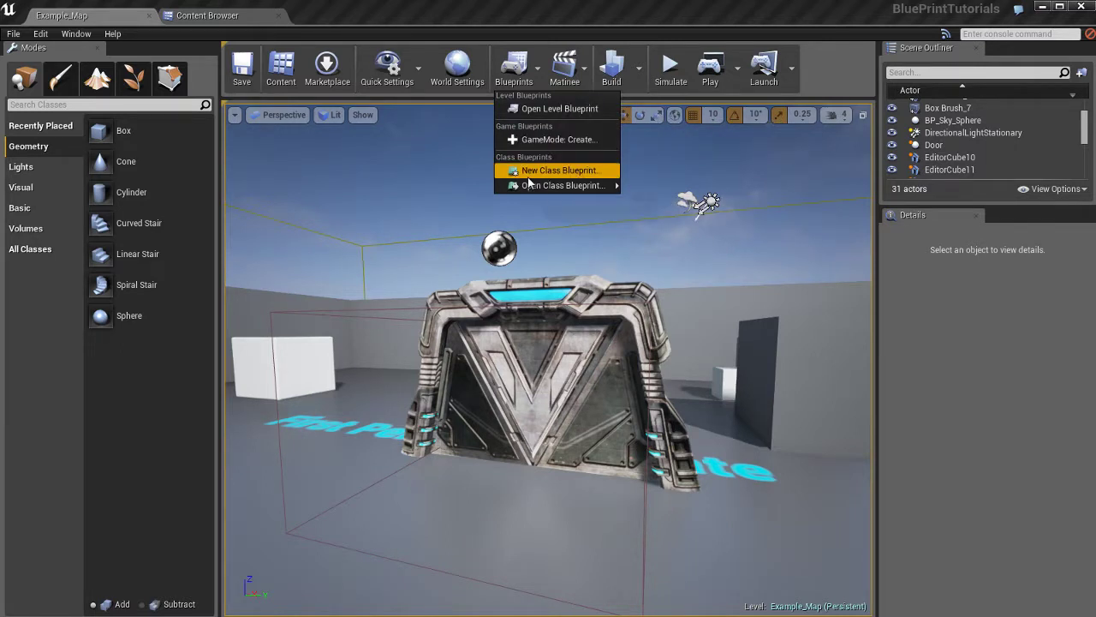
mouse_move(546, 185)
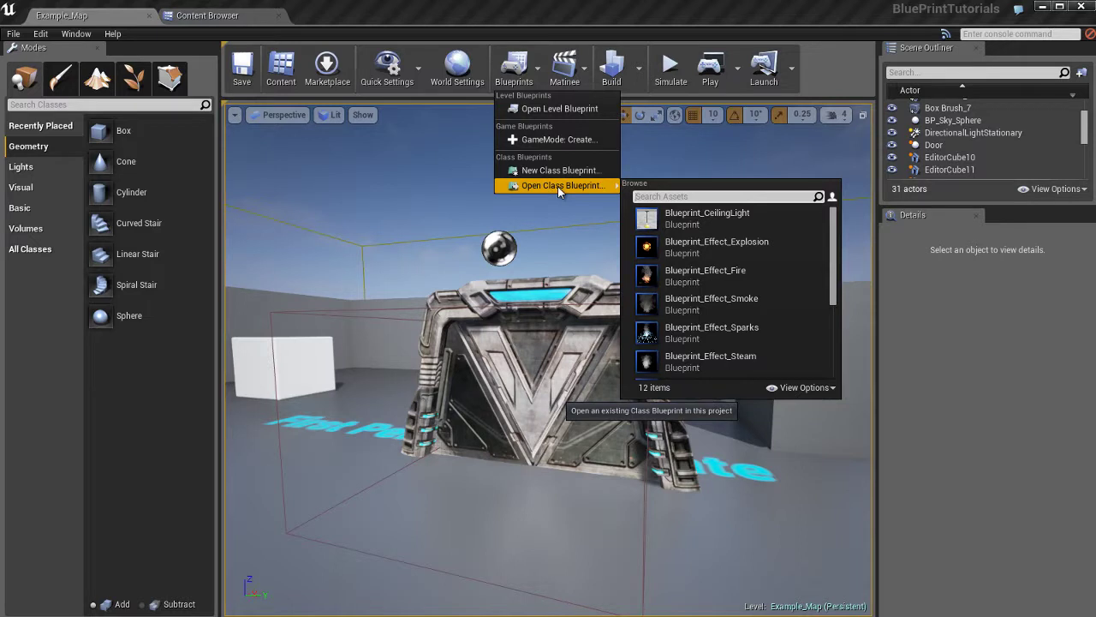
left_click(208, 16)
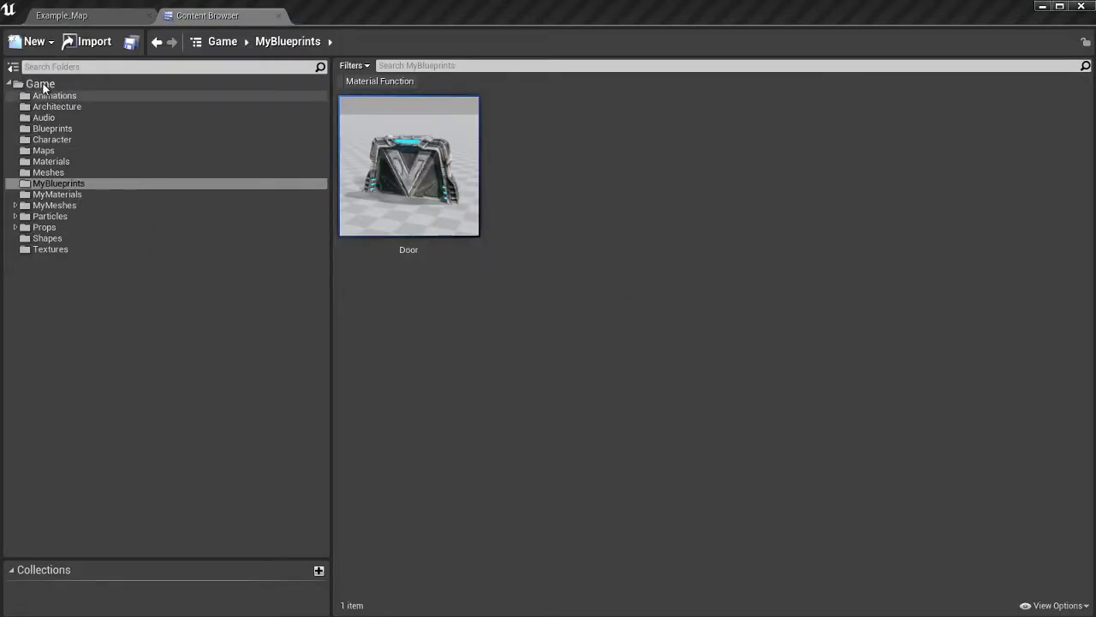
left_click(51, 129)
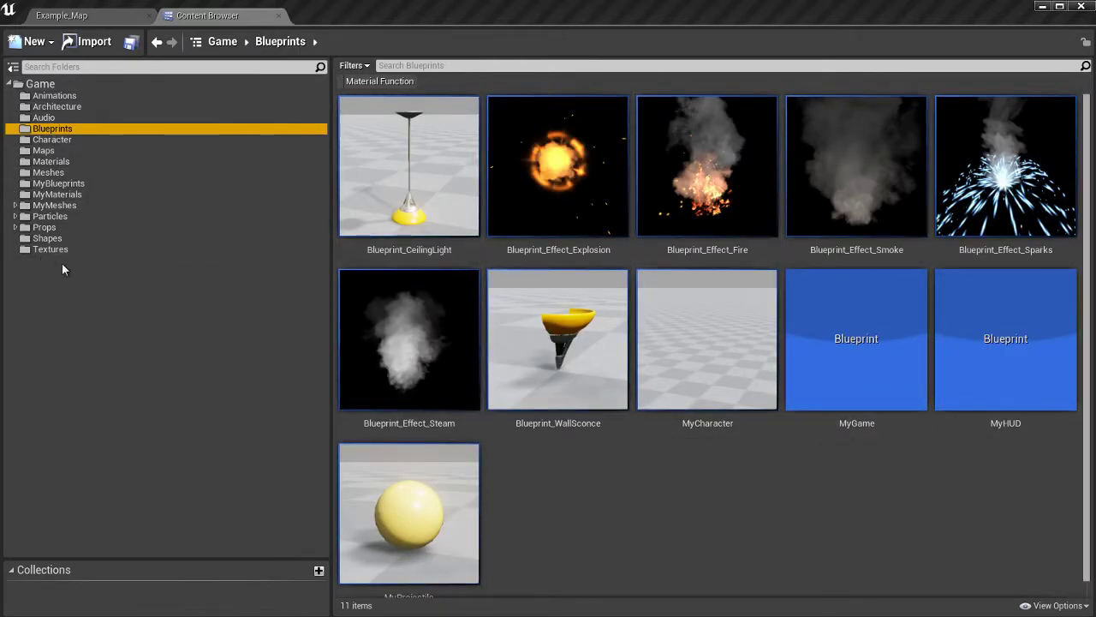
left_click(58, 184)
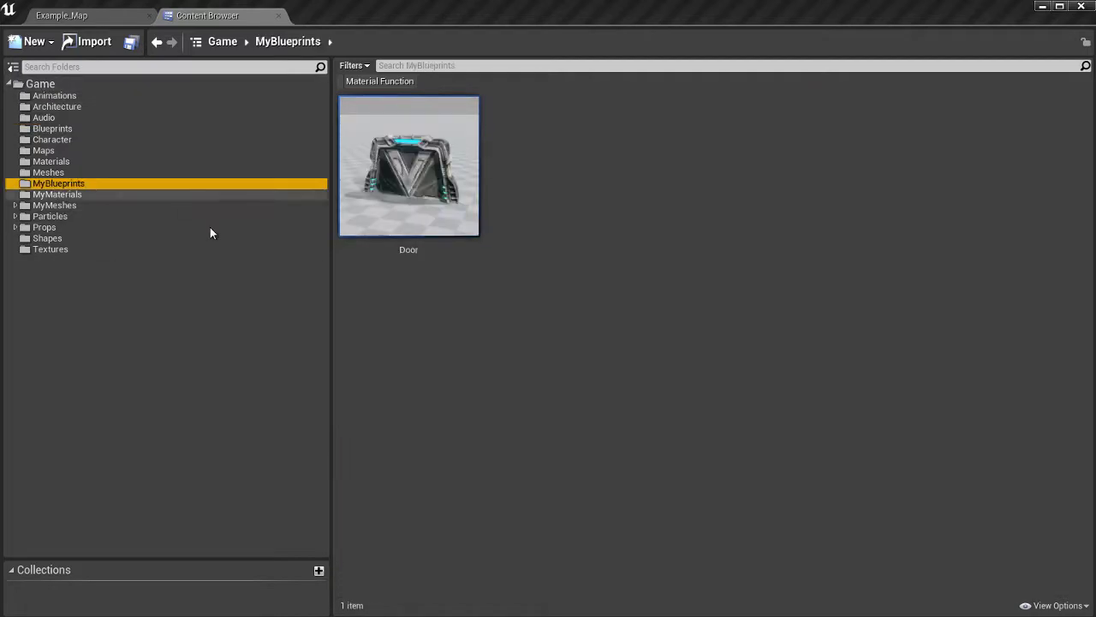
left_click(108, 15)
Open the Example_Map Level Blueprint from the Blueprints toolbar dropdown
left_click(514, 70)
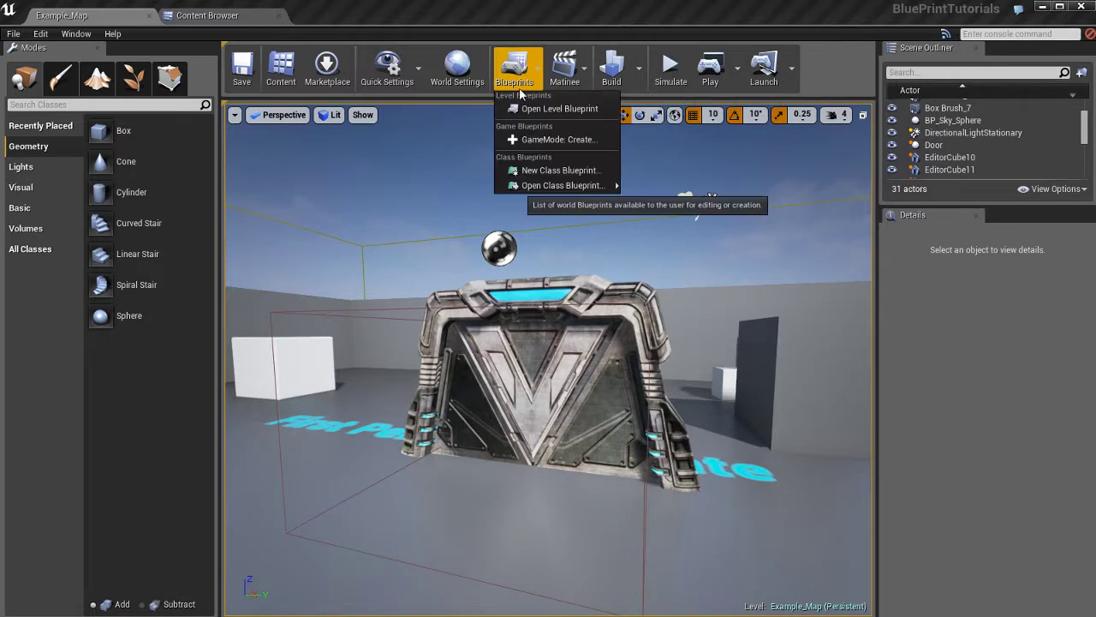
mouse_move(555, 186)
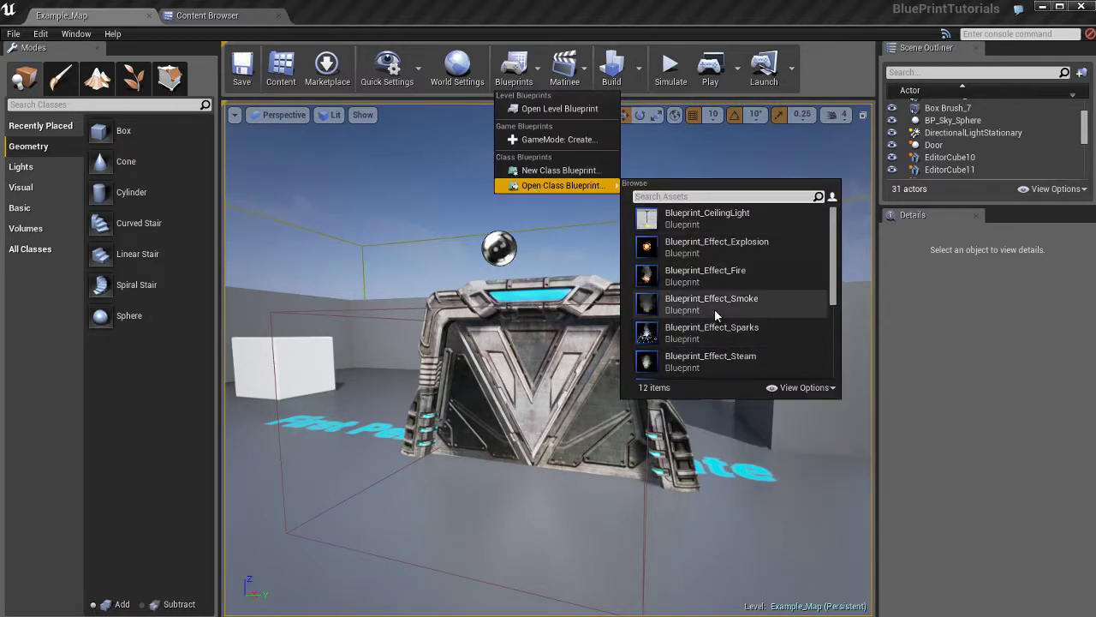
scroll(716, 316, "down", 2)
scroll(716, 316, "down", 4)
scroll(716, 316, "up", 1)
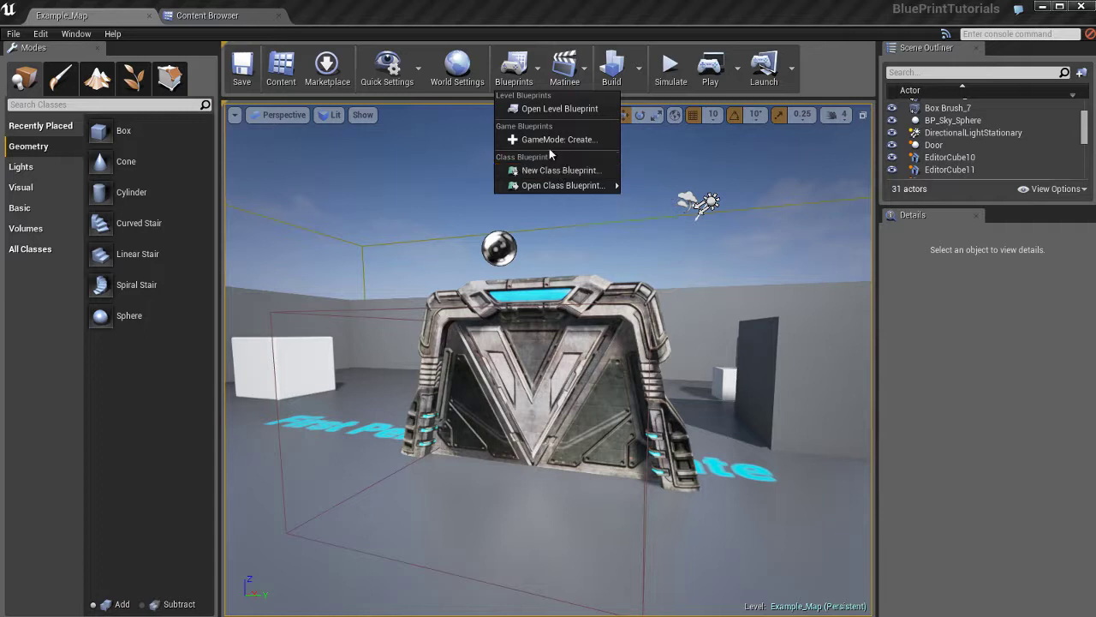
left_click(576, 107)
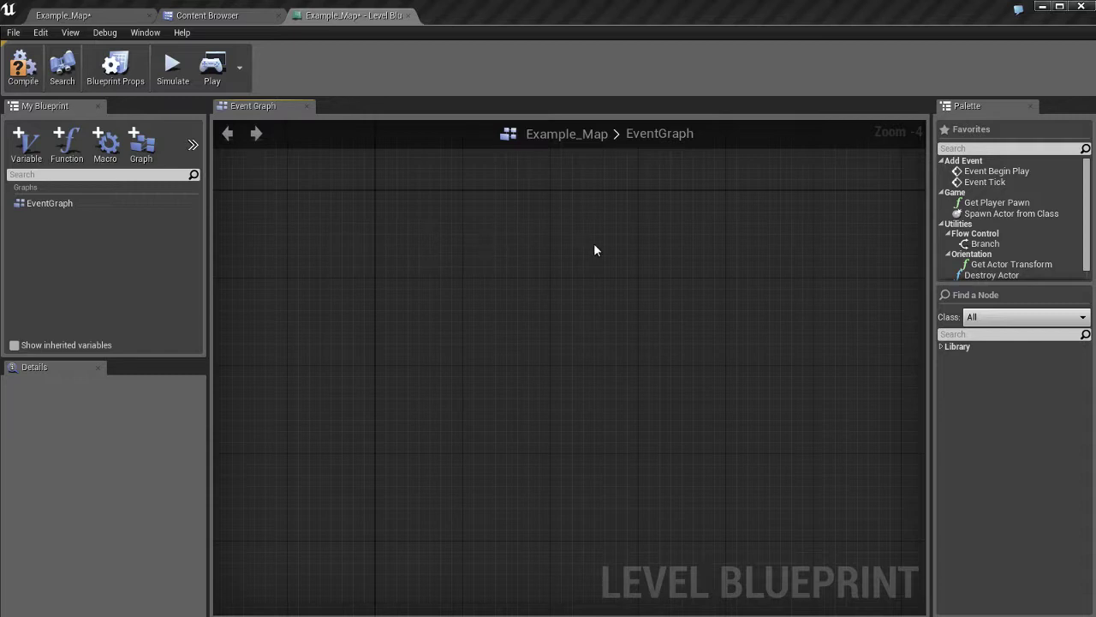
Close the Level Blueprint editor, then select the Door actor in the level and its Door blueprint asset
middle_click(359, 17)
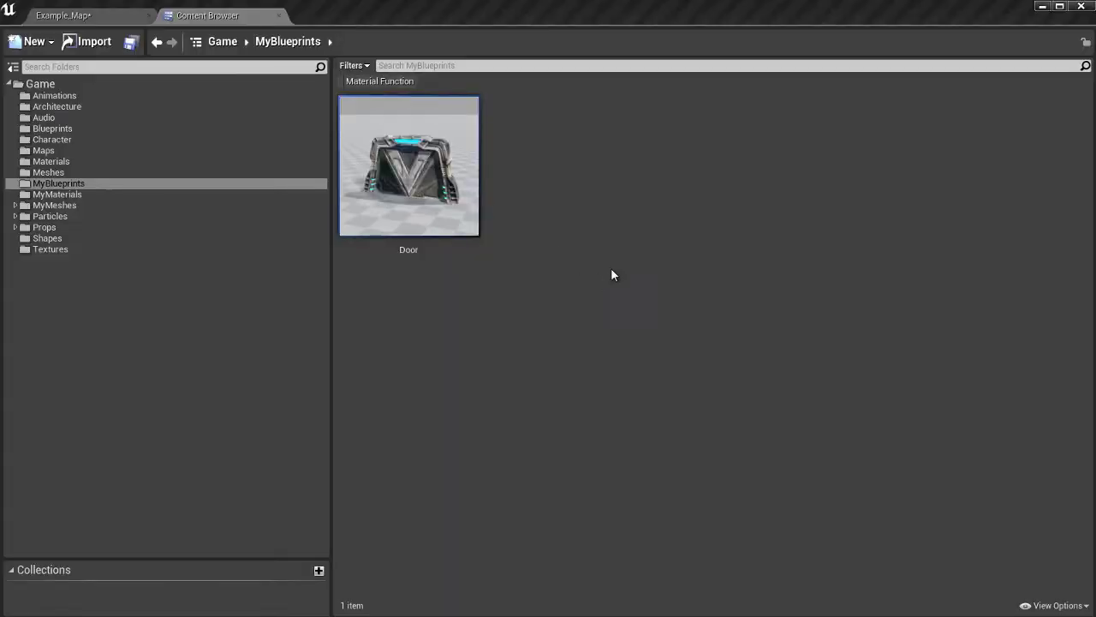
left_click(104, 19)
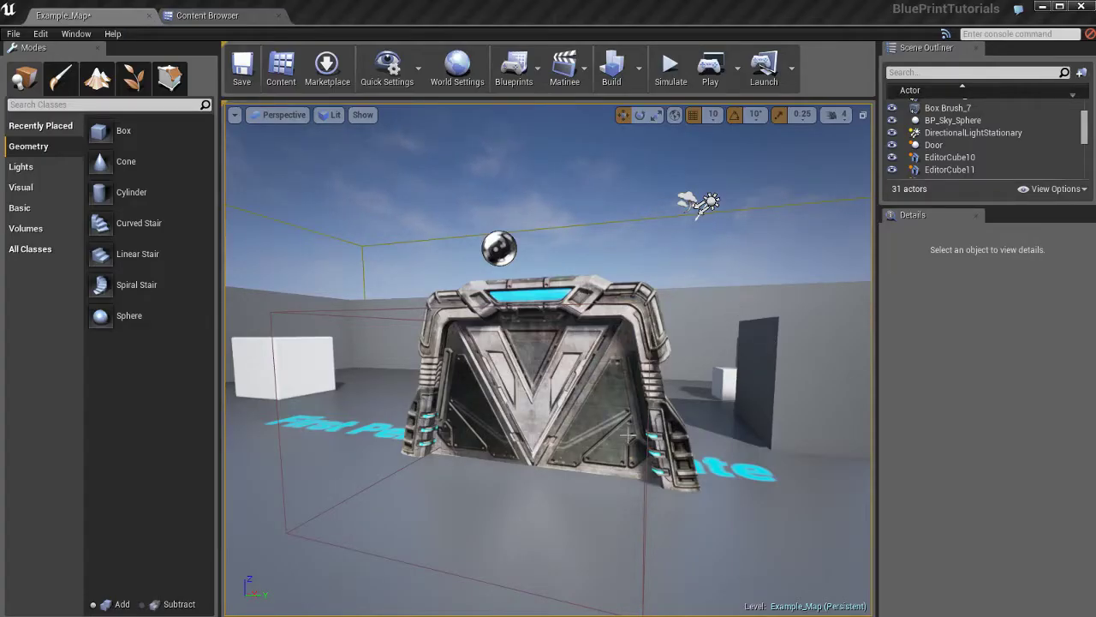
left_click(627, 387)
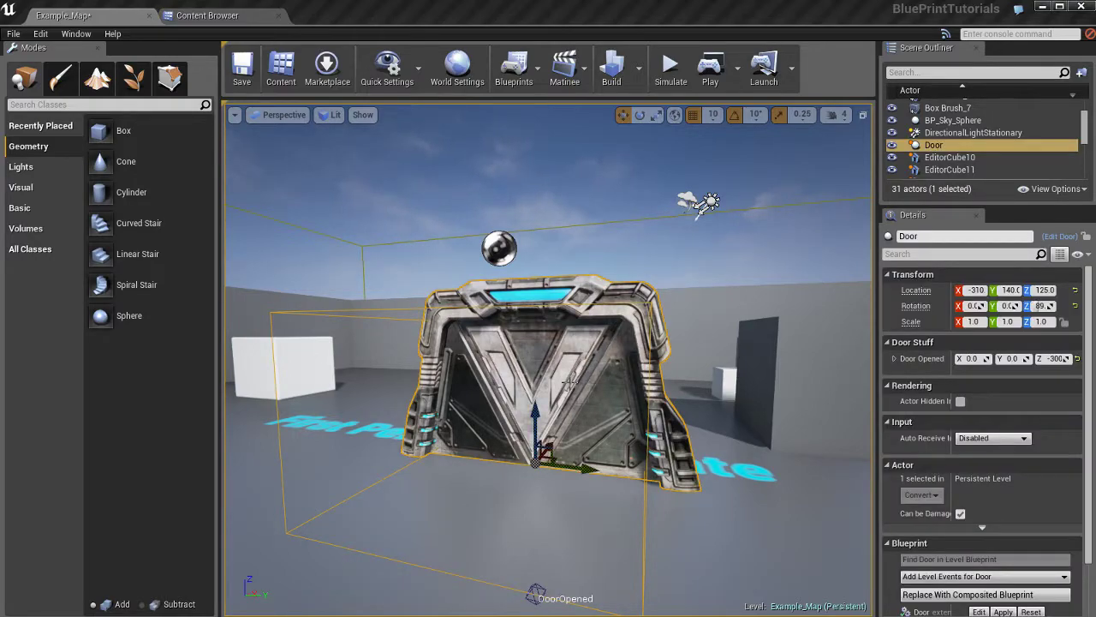
left_click(228, 17)
left_click(420, 178)
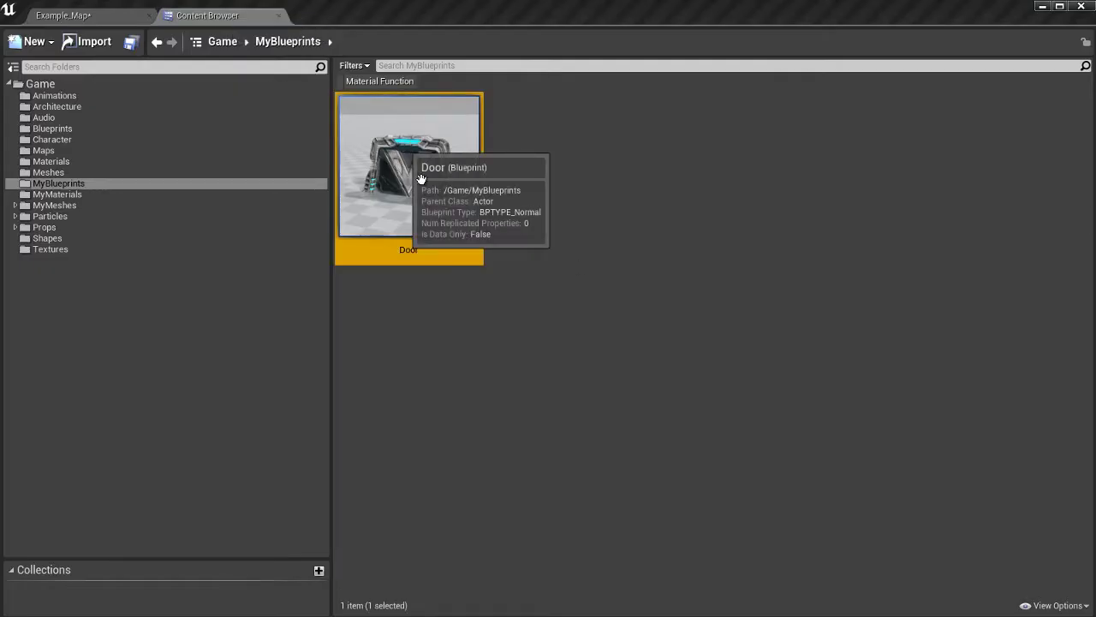
left_click(107, 17)
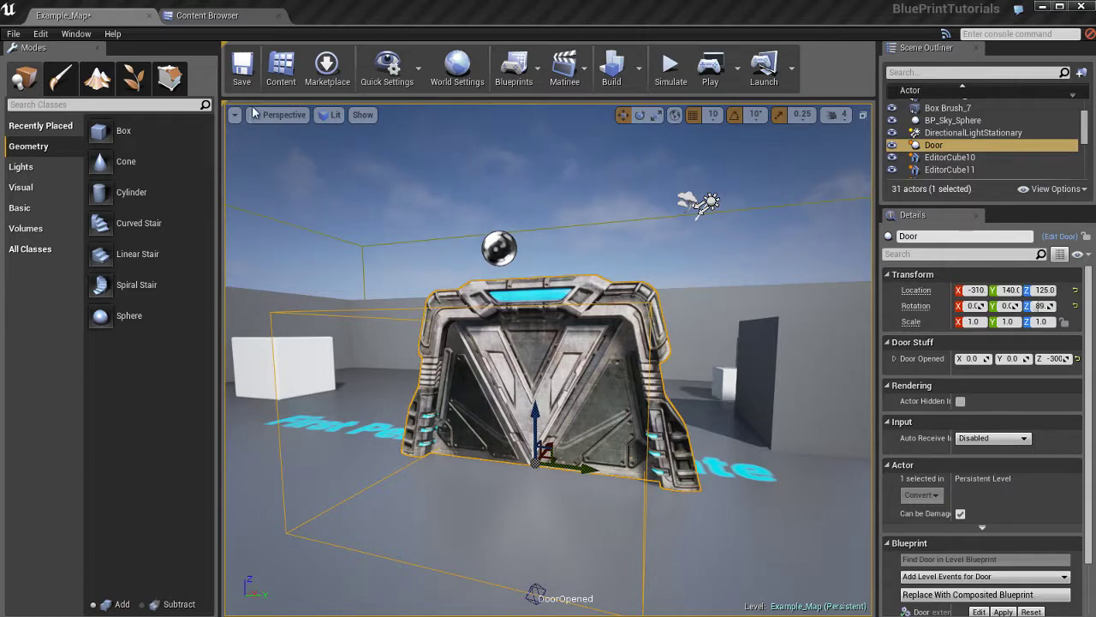
Deselect the Door blueprint, pull the level view back from the door, then reselect the Door asset
left_click(210, 15)
left_click(550, 228)
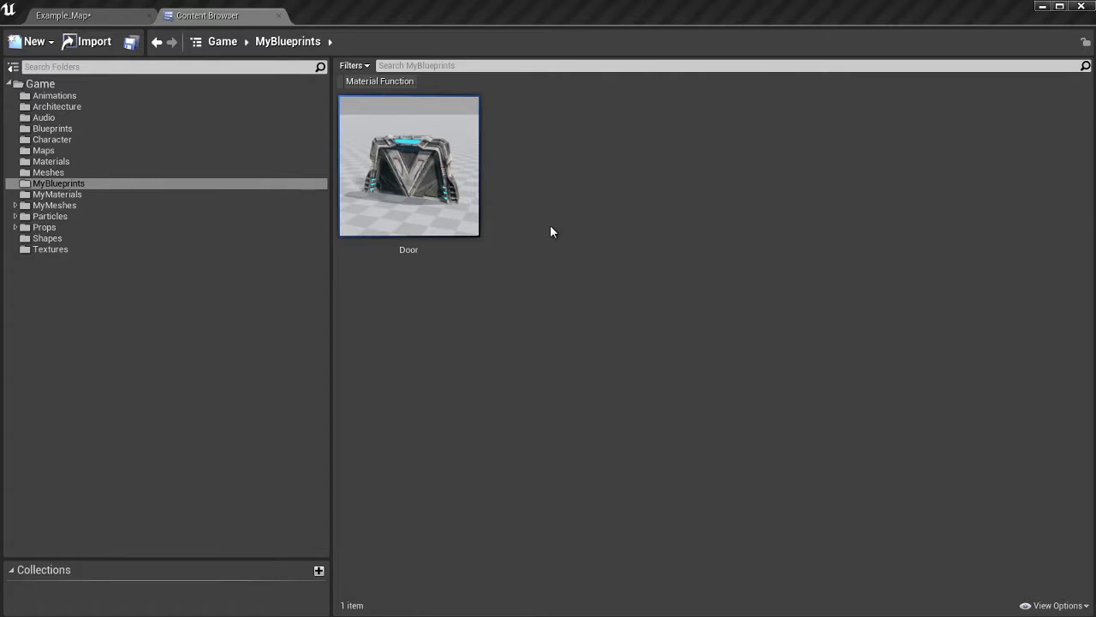
left_click(115, 17)
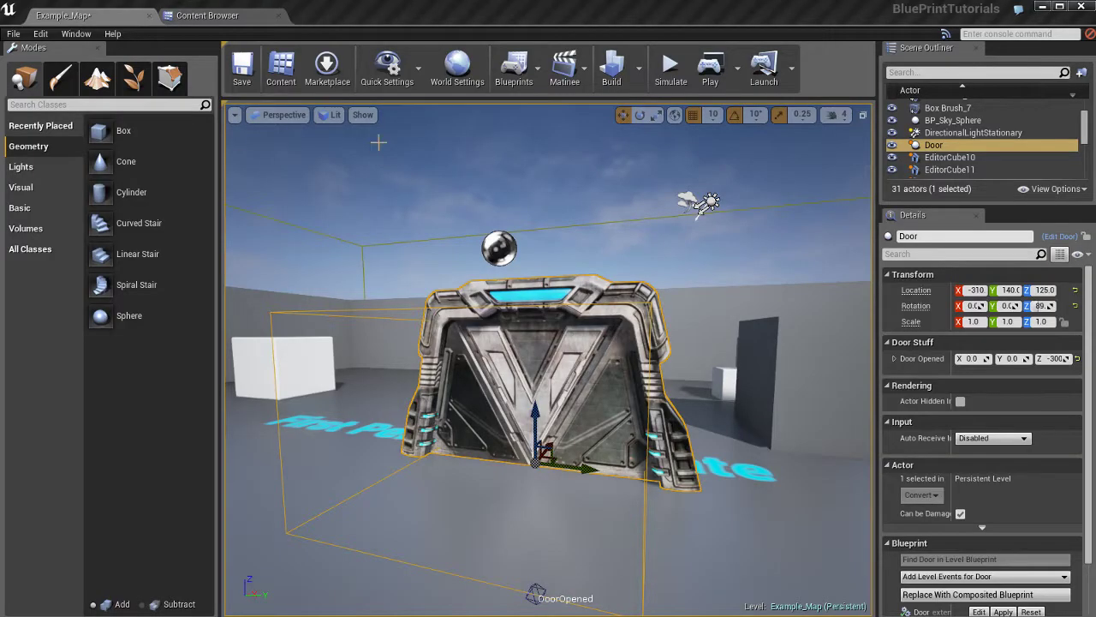
right_click_drag(552, 325, 548, 367)
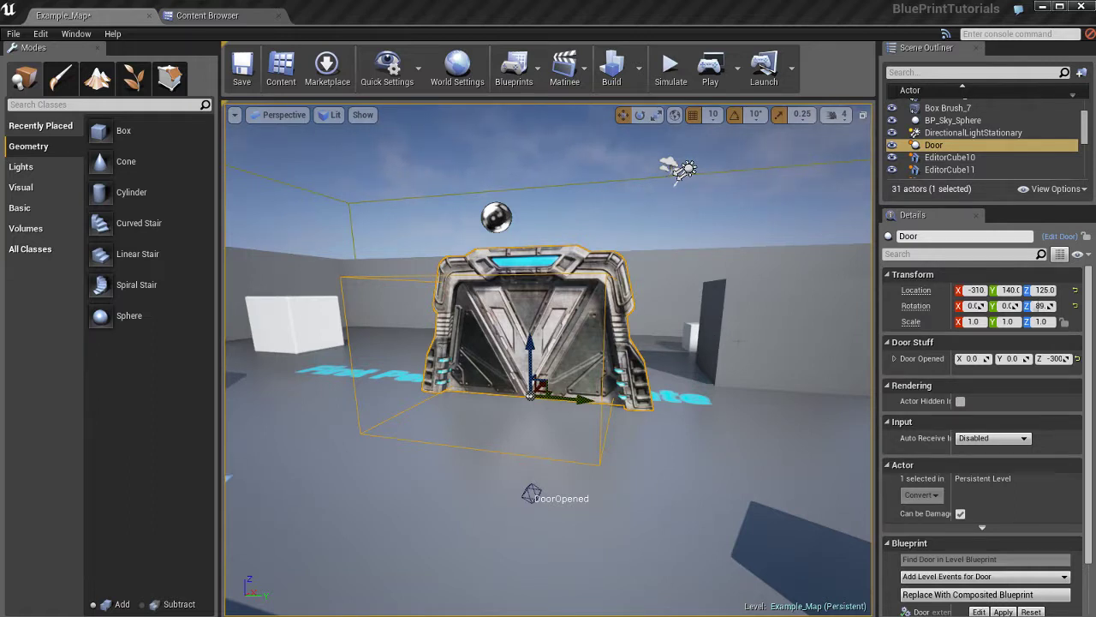
left_click(224, 17)
left_click(462, 163)
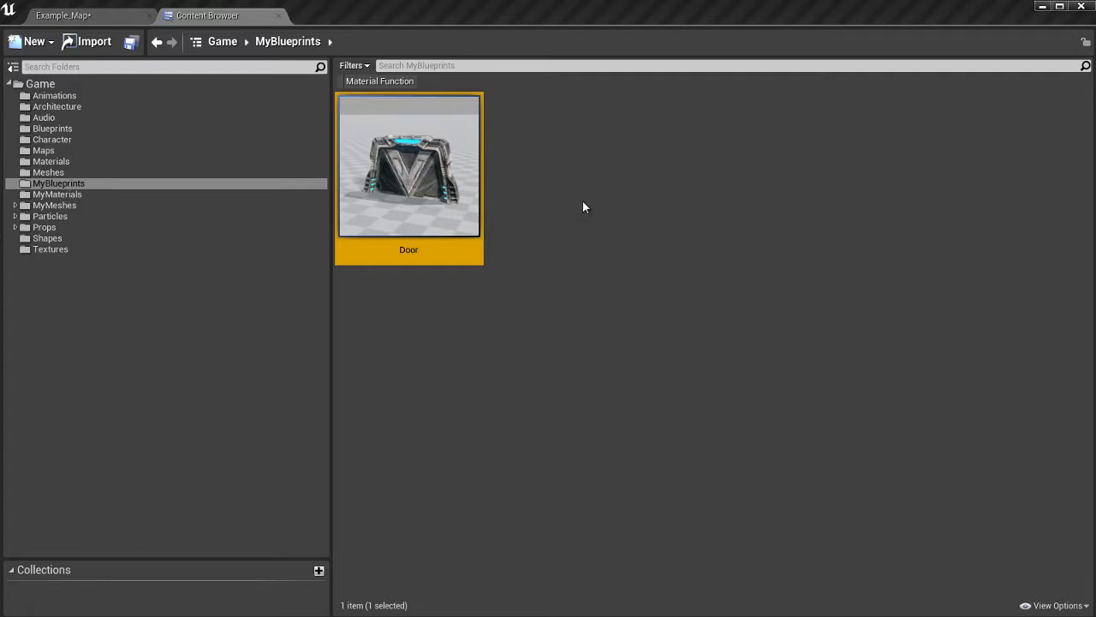
Clear the Material Function filter chip from the MyBlueprints view and go back to Example_Map
left_click(614, 197)
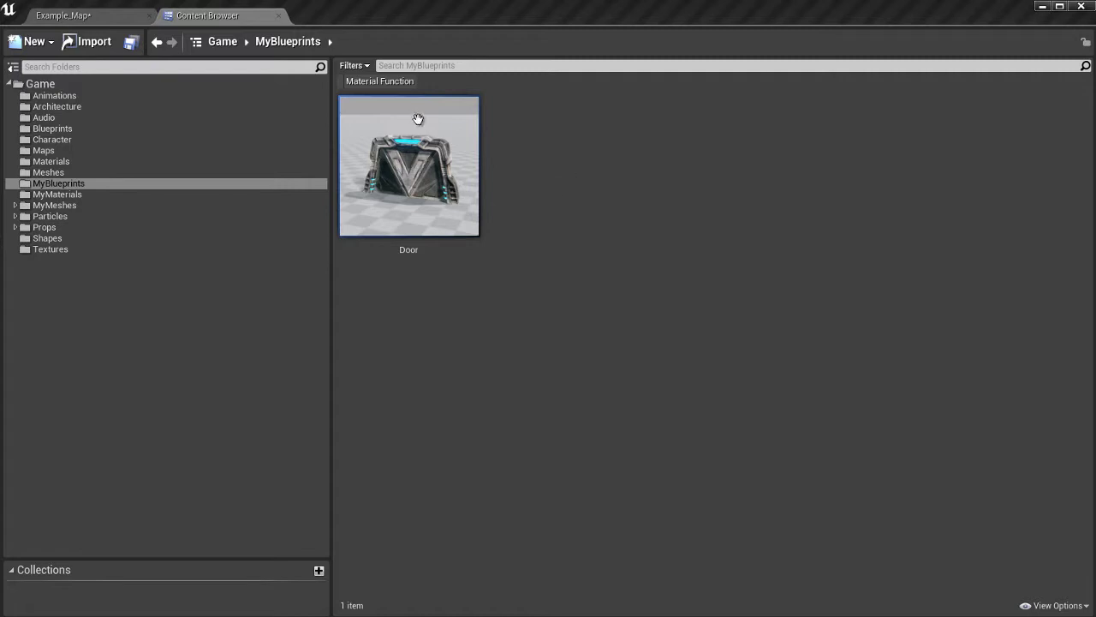
right_click(377, 86)
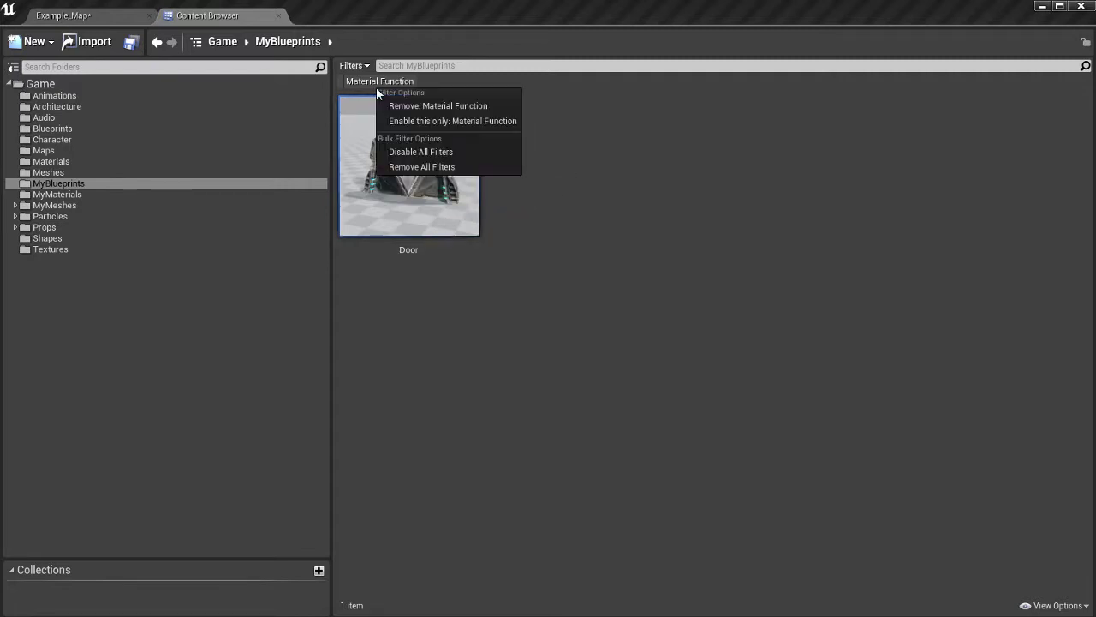
left_click(418, 106)
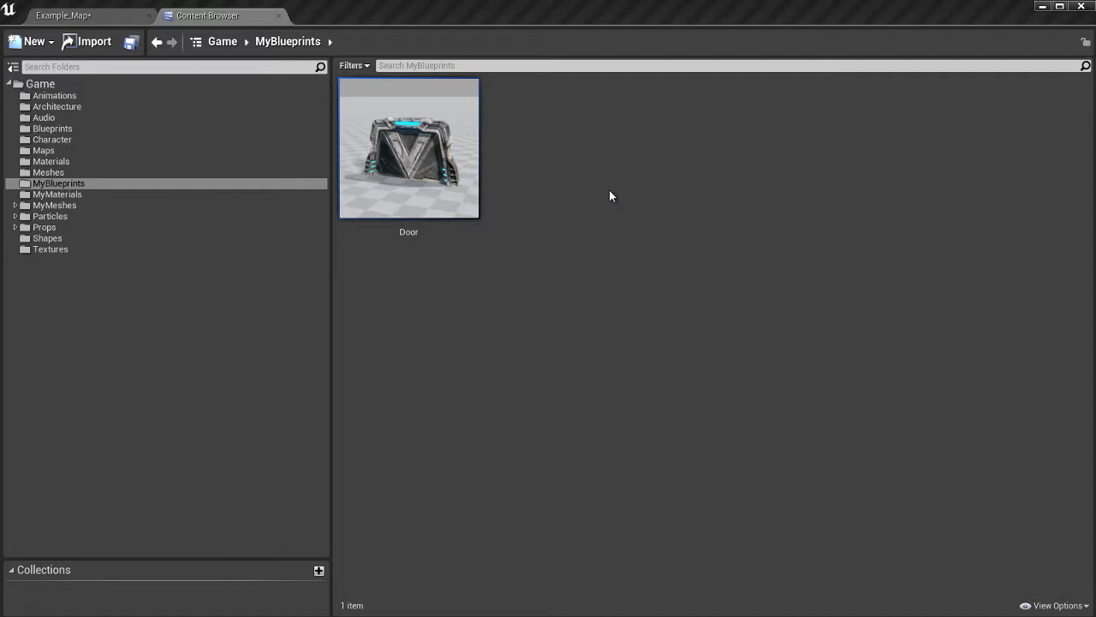
left_click(121, 21)
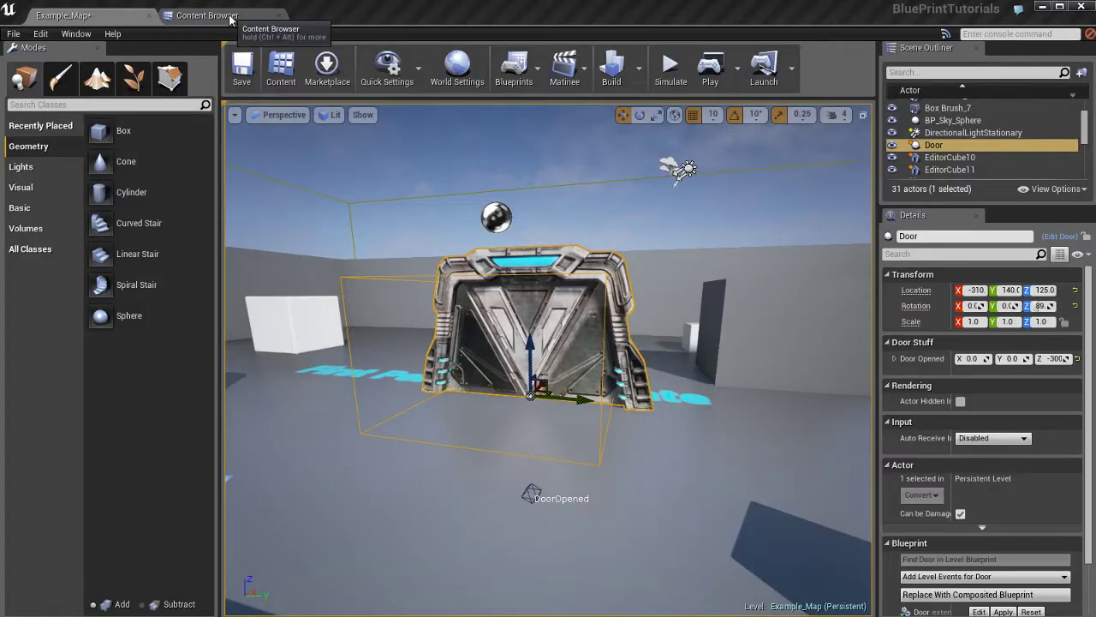
Switch to the Content Browser, showing the MyBlueprints folder with the Door blueprint
left_click(225, 17)
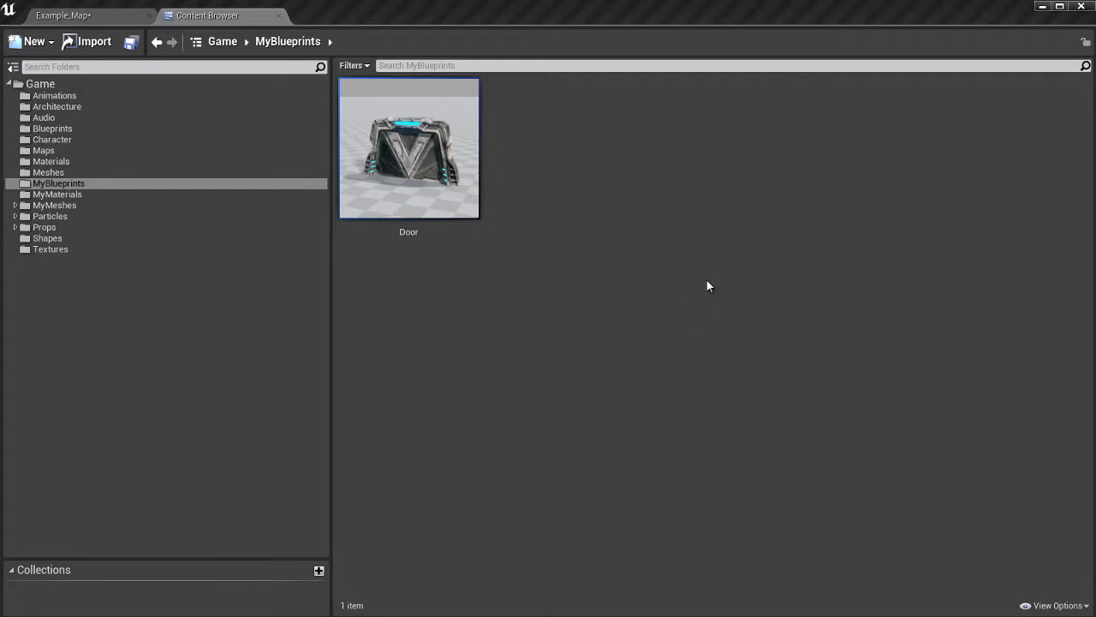
Create a new Blueprint asset in MyBlueprints, bringing up the Pick Parent Class dialog
right_click(579, 123)
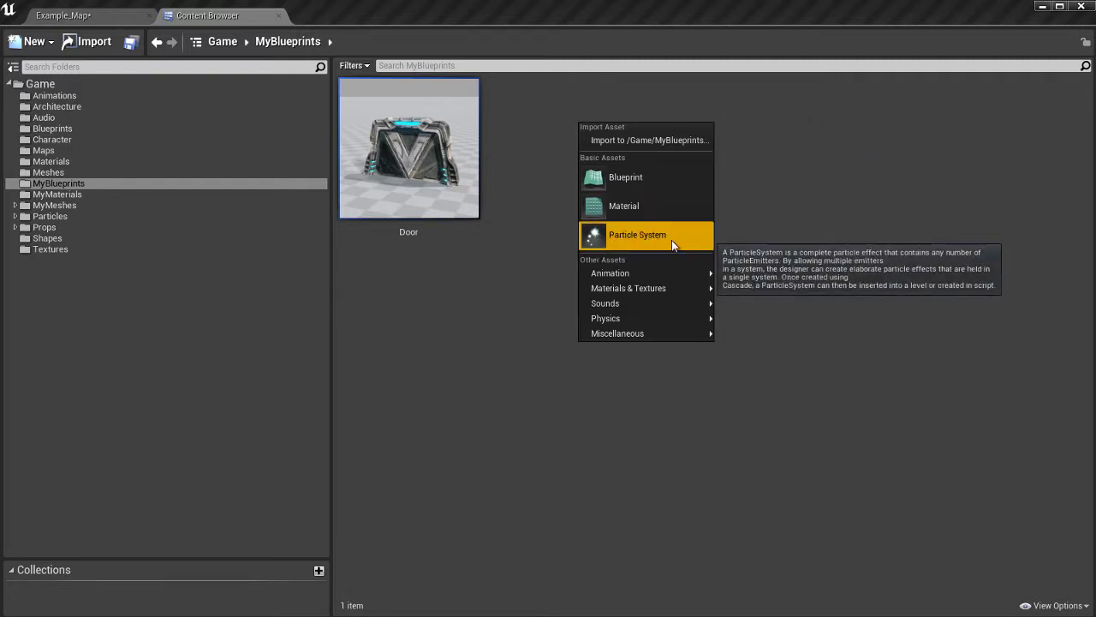
left_click(634, 180)
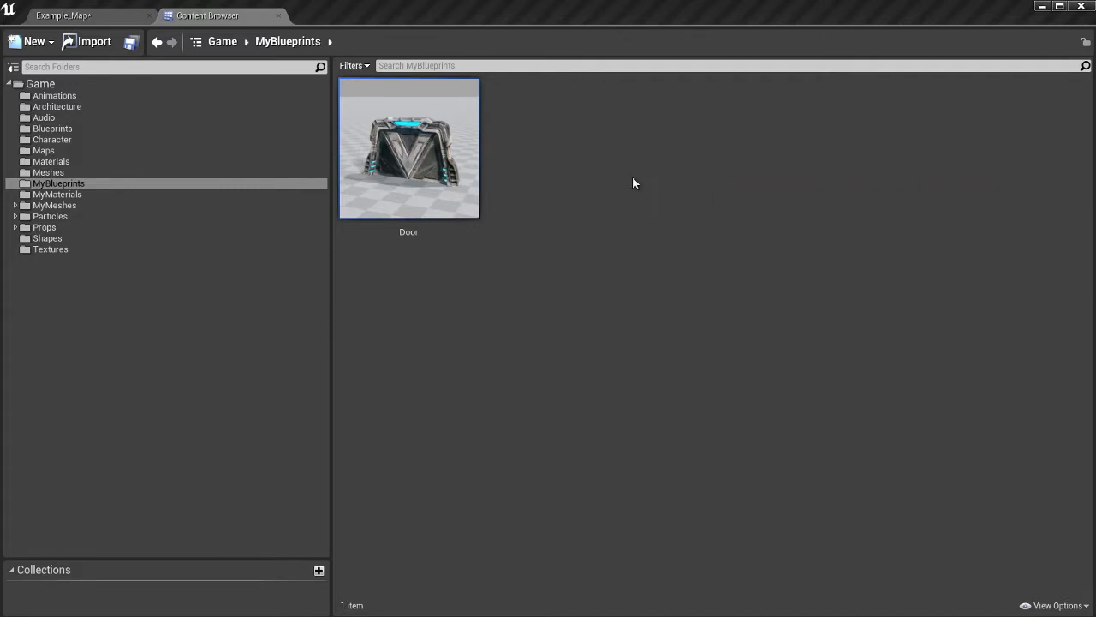
left_click_drag(585, 138, 649, 137)
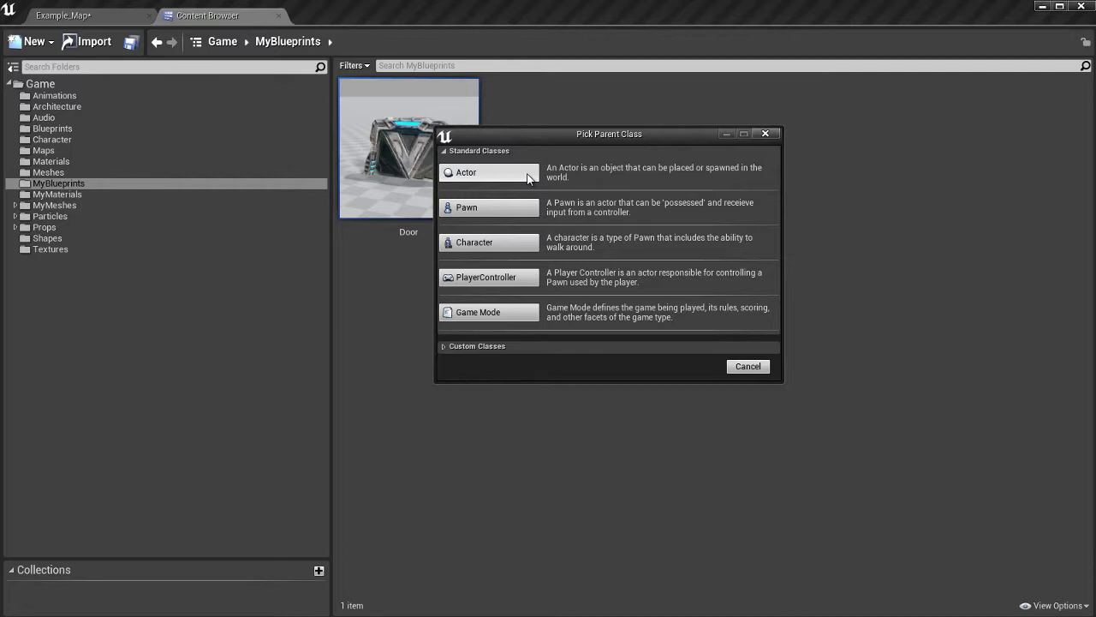
Create an Actor blueprint named 'SUperDoor', save all, and open it in the blueprint editor
left_click(488, 172)
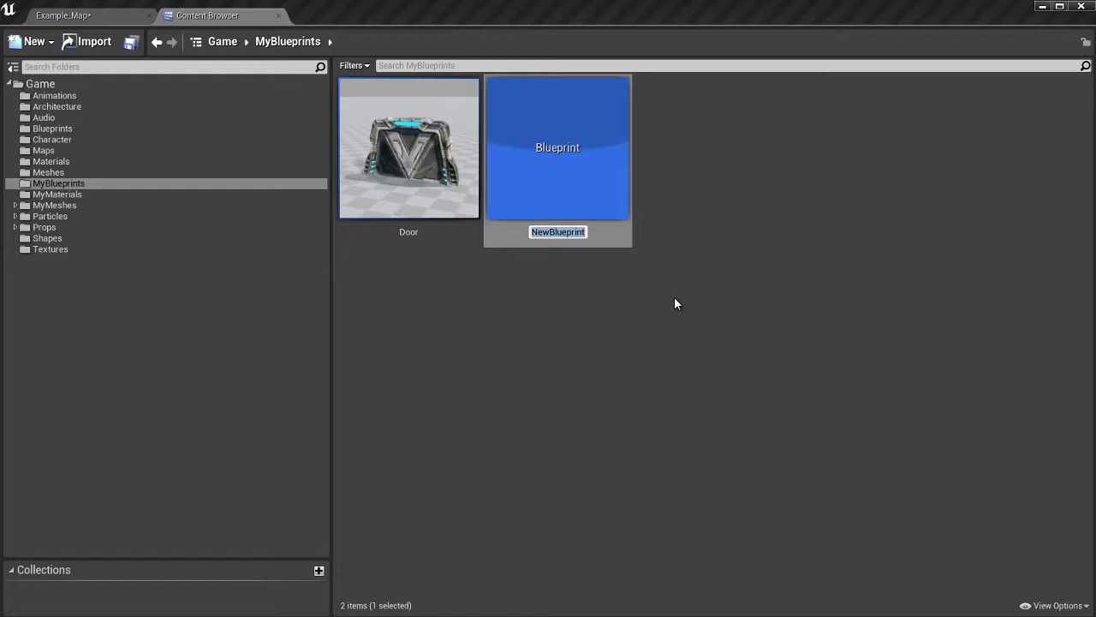
type("SUperDoor")
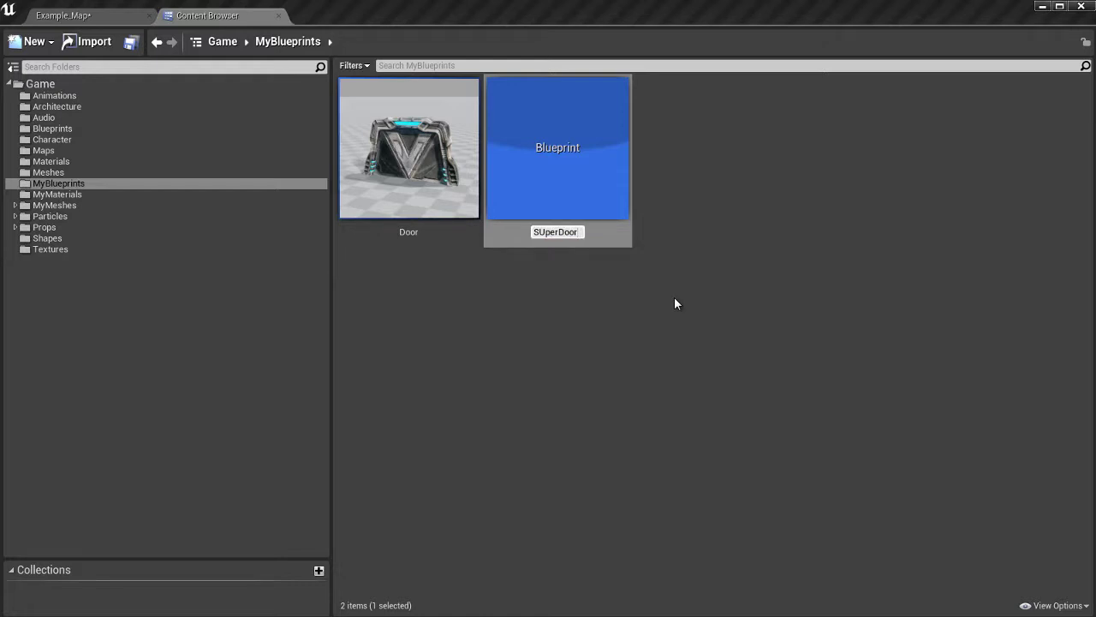
key("Return")
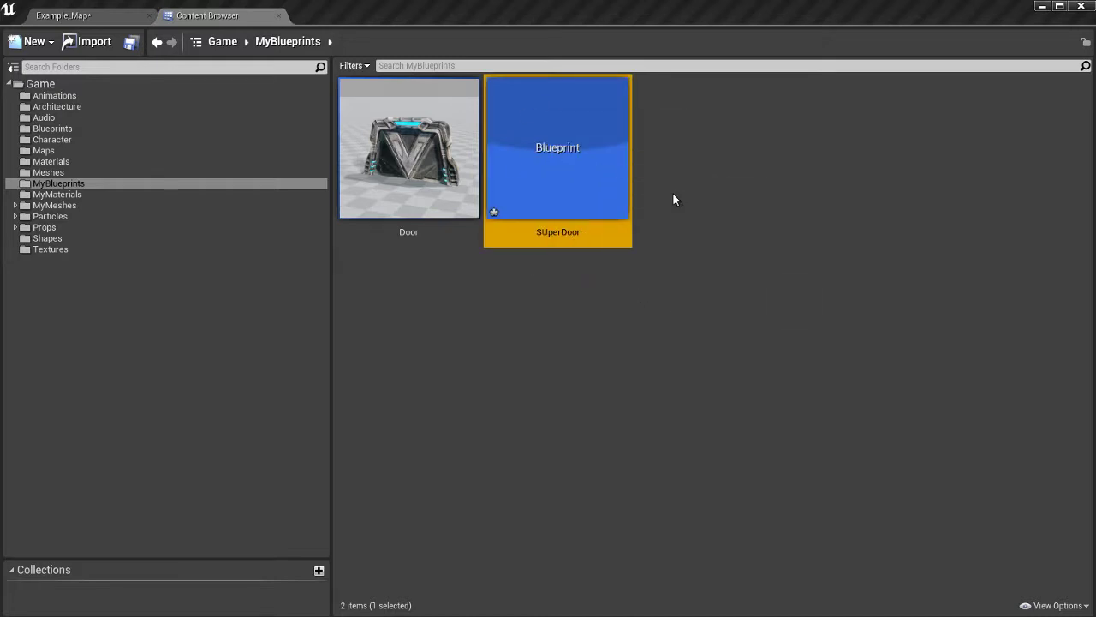
key("ctrl+shift+s")
mouse_move(574, 180)
key("Return")
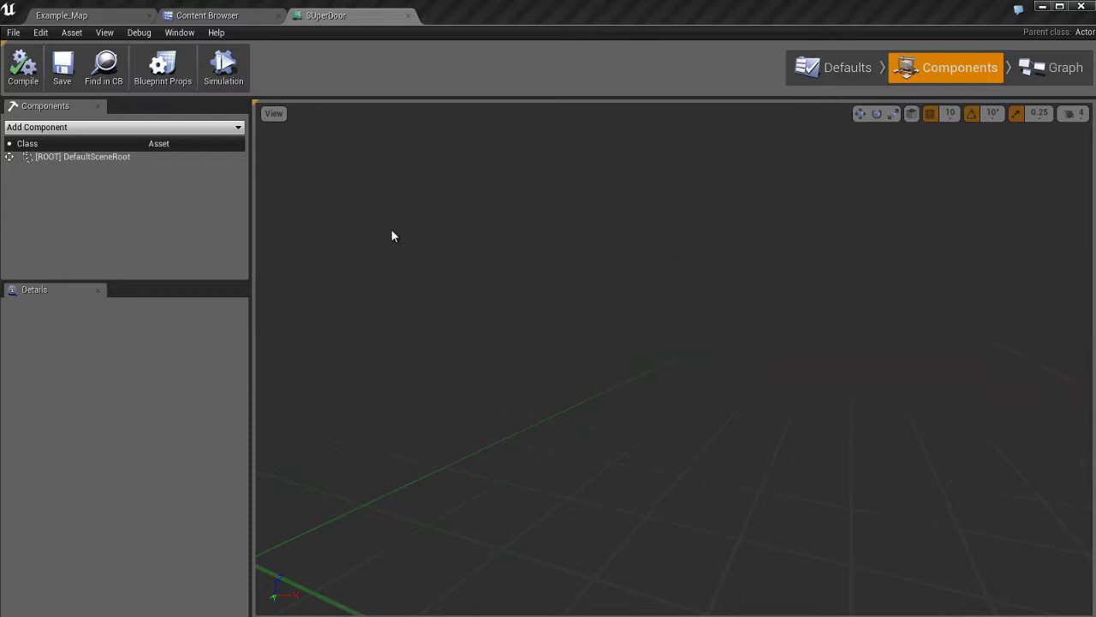
Select DefaultSceneRoot to view its properties, orbit the empty preview, and open the View options
left_click(94, 157)
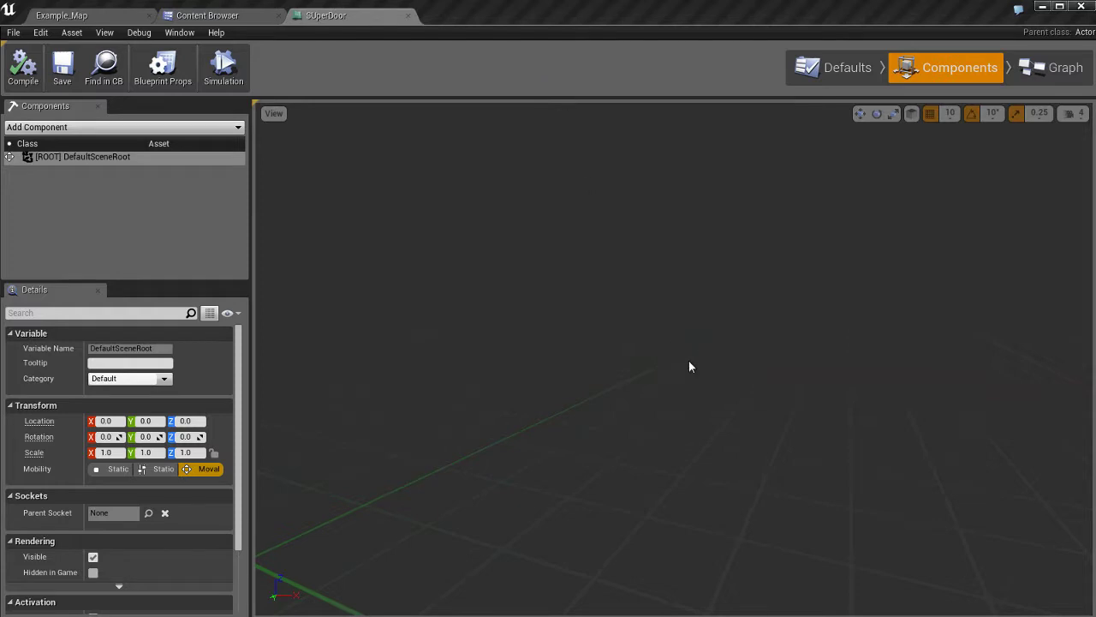
mouse_move(629, 320)
right_mouse_down()
mouse_move(705, 352)
mouse_move(811, 335)
mouse_move(854, 299)
mouse_move(620, 325)
right_mouse_up()
right_click_drag(753, 340, 721, 333)
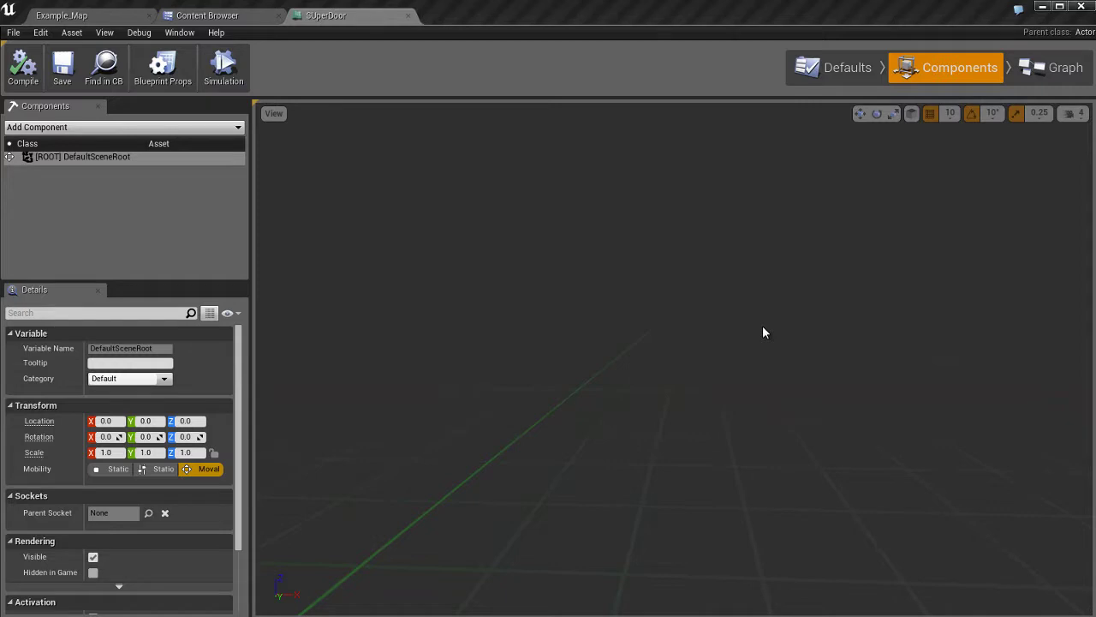
left_click(273, 113)
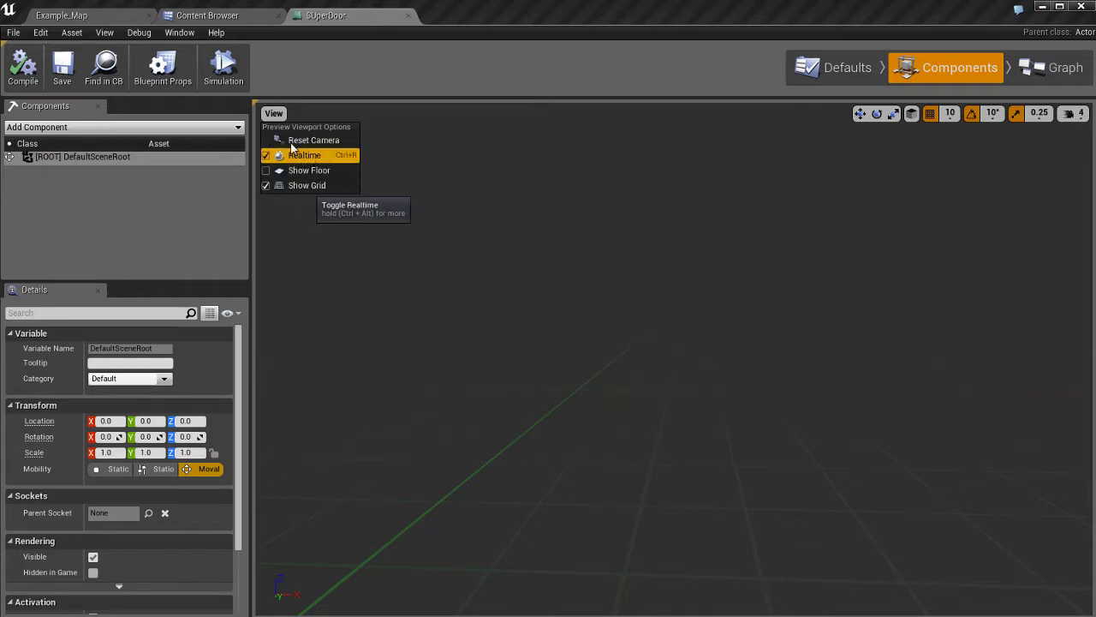
Close the preview View options, leaving DefaultSceneRoot as SUperDoor's only component
left_click(276, 114)
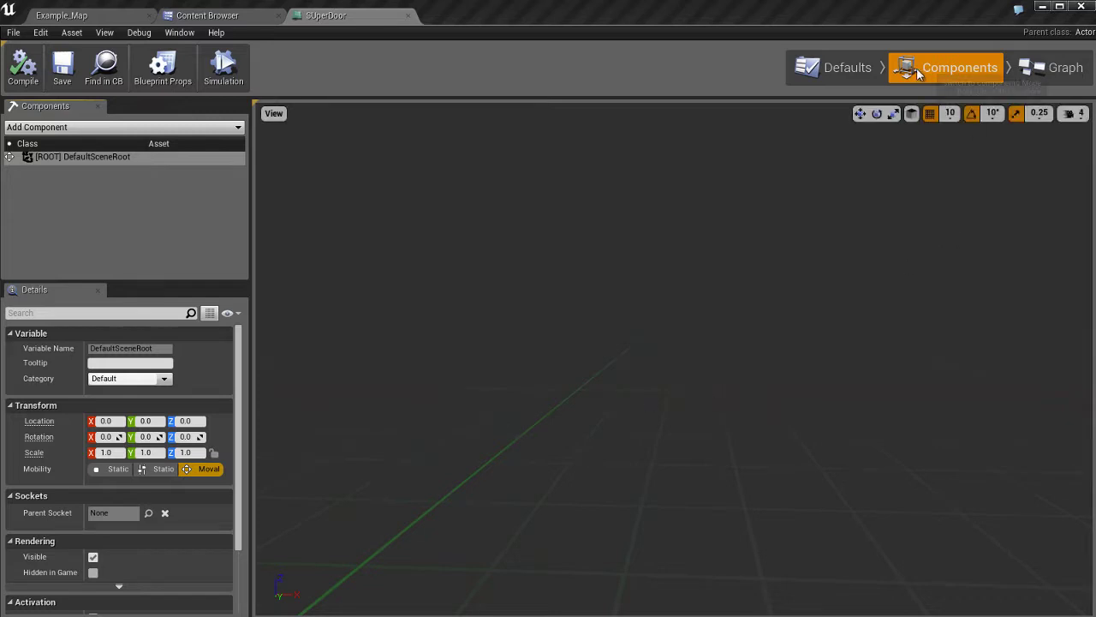
Switch SUperDoor from Defaults mode to Graph mode to show its empty Event Graph
left_click(840, 70)
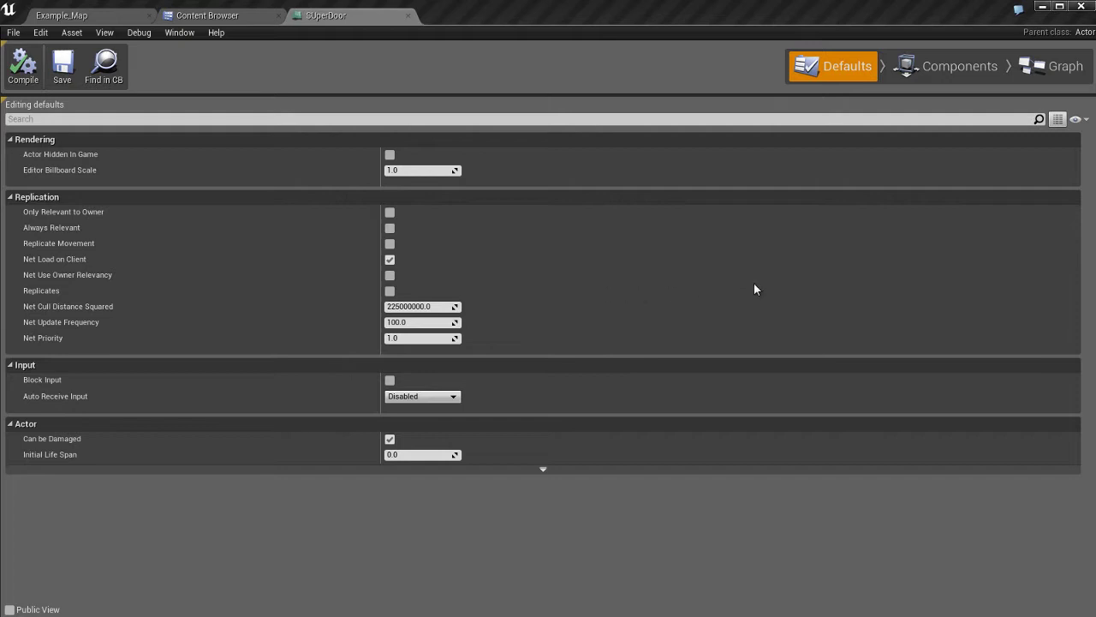
left_click(1054, 71)
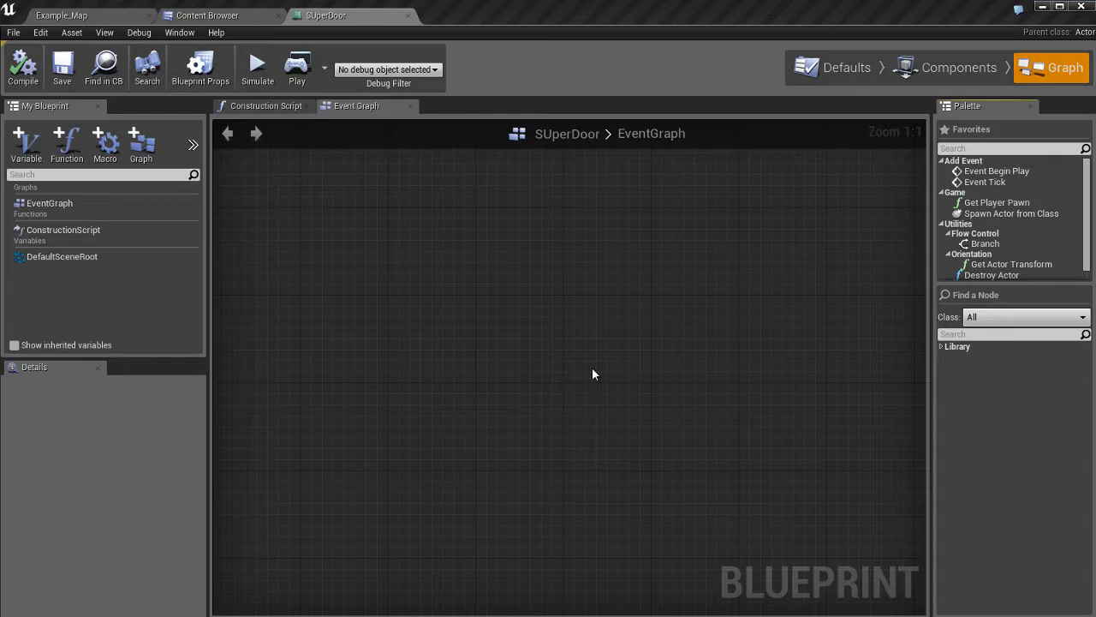
Zoom the empty Event Graph out and back in, then pan the canvas up-left and slightly right
scroll(591, 373, "down", 6)
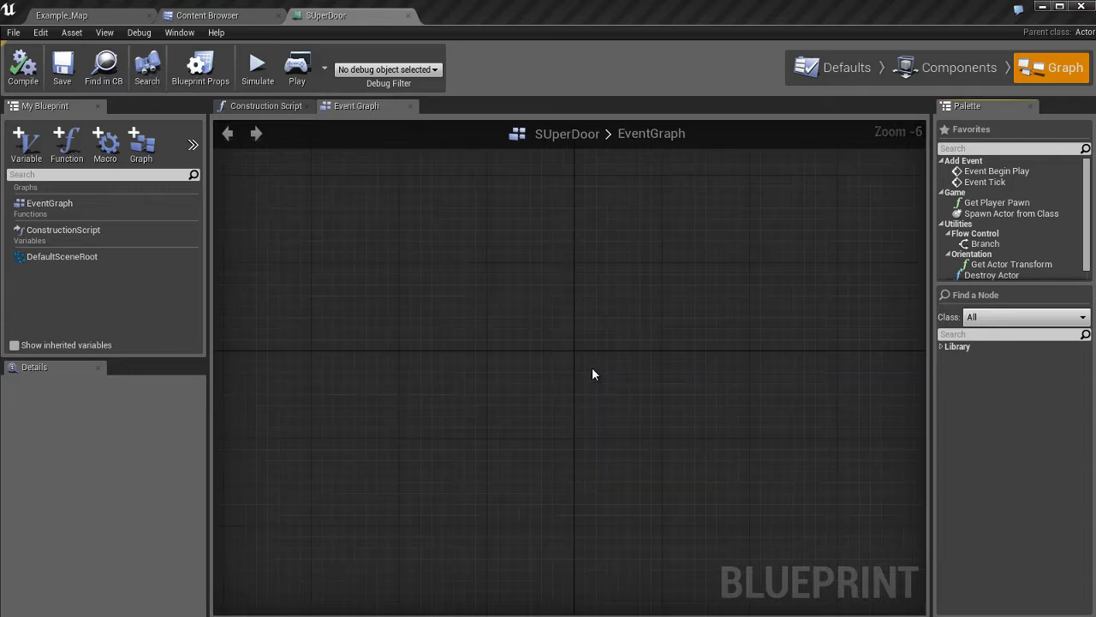
scroll(592, 375, "up", 5)
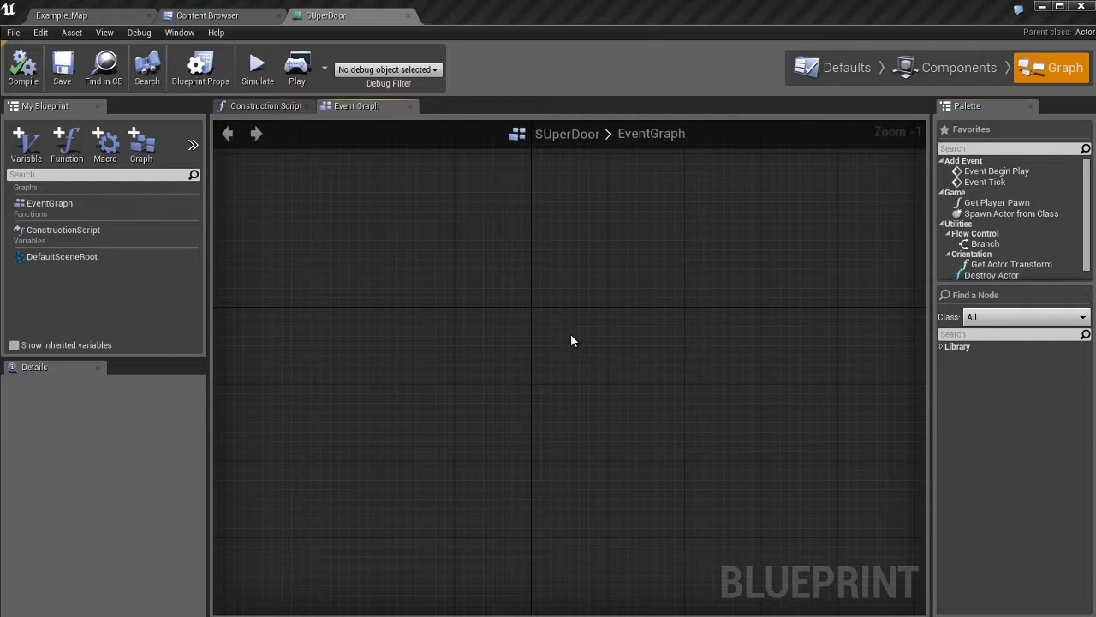
right_click_drag(572, 341, 595, 373)
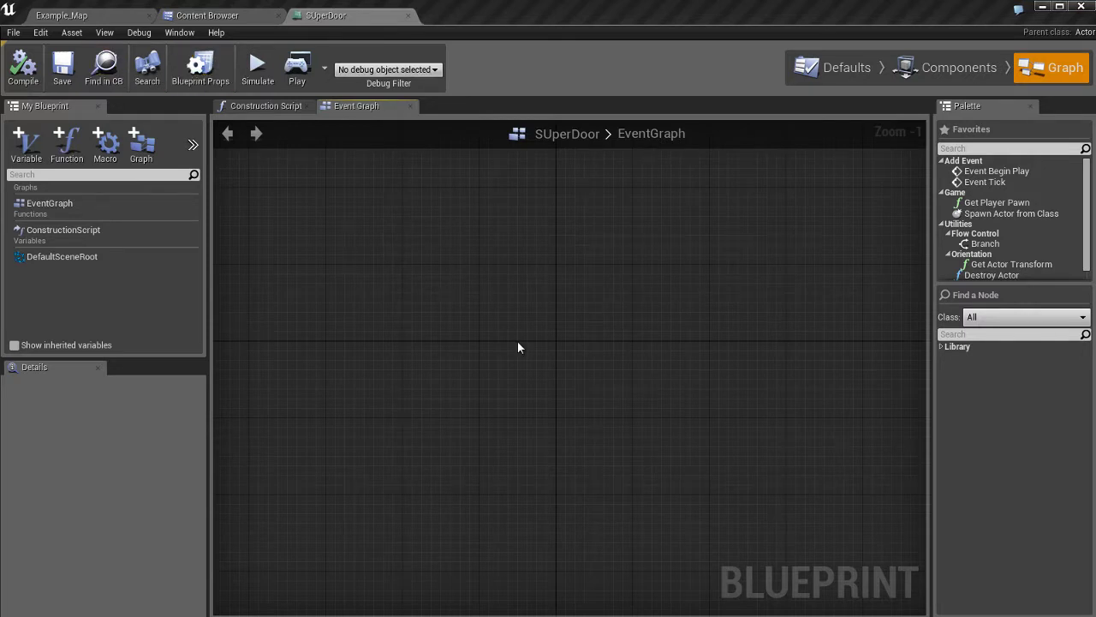
right_click_drag(525, 286, 550, 288)
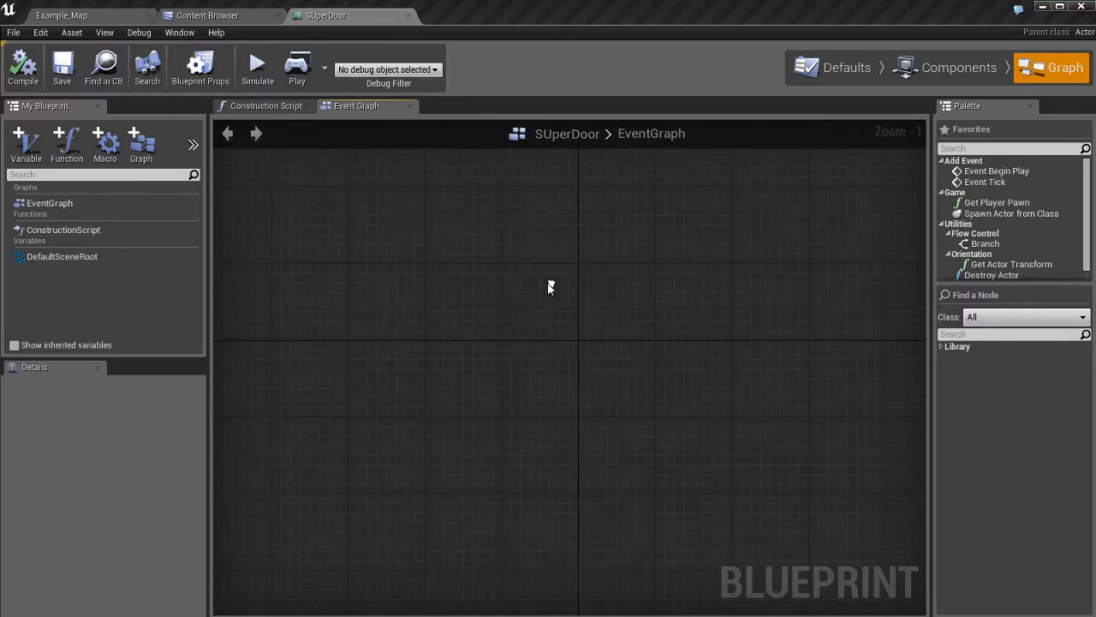
left_click(273, 107)
left_click(346, 107)
left_click(268, 108)
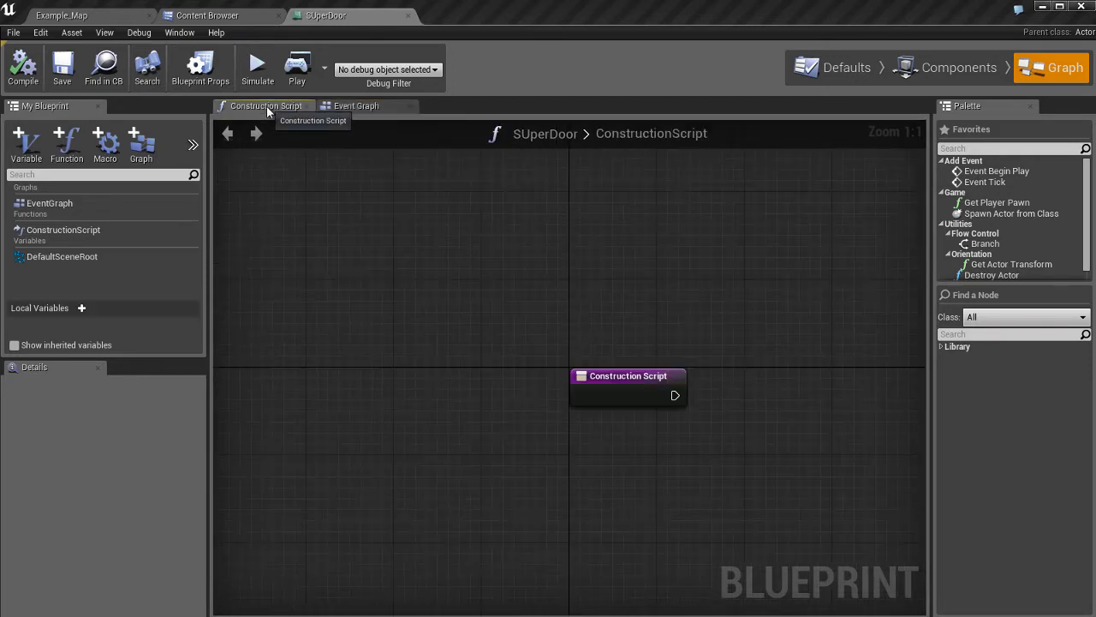
left_click(366, 108)
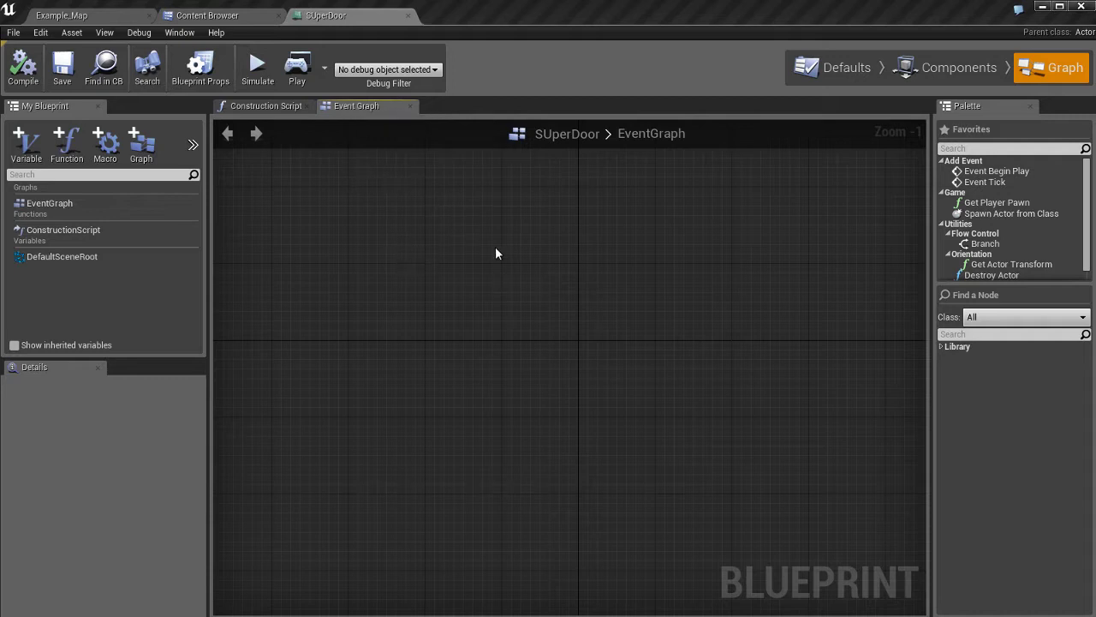
left_click(265, 106)
right_click_drag(627, 308, 541, 308)
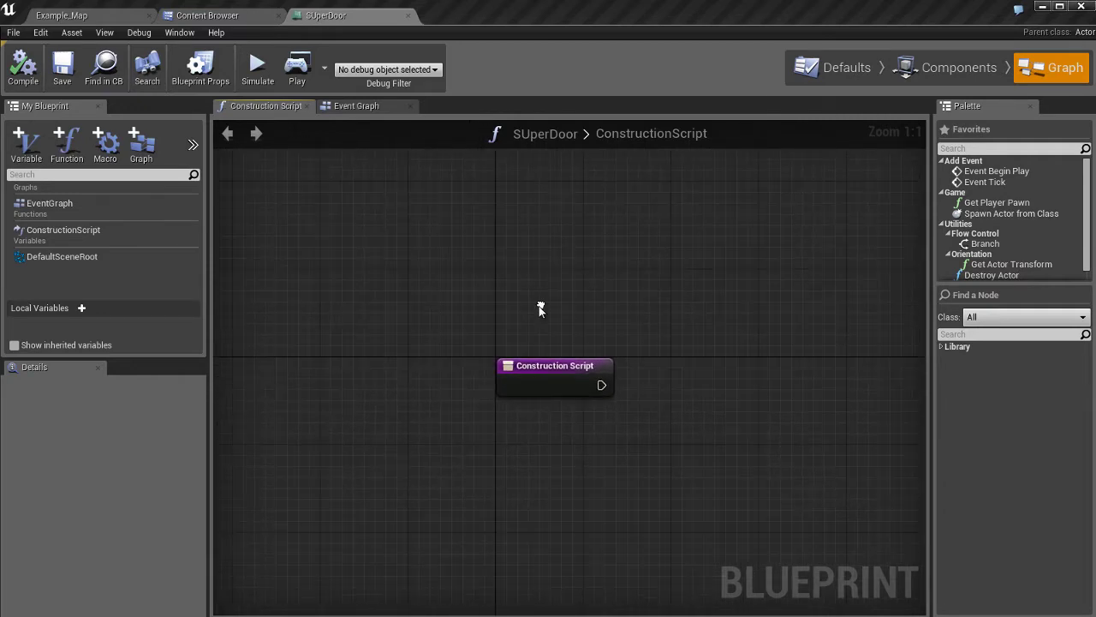
left_click(371, 110)
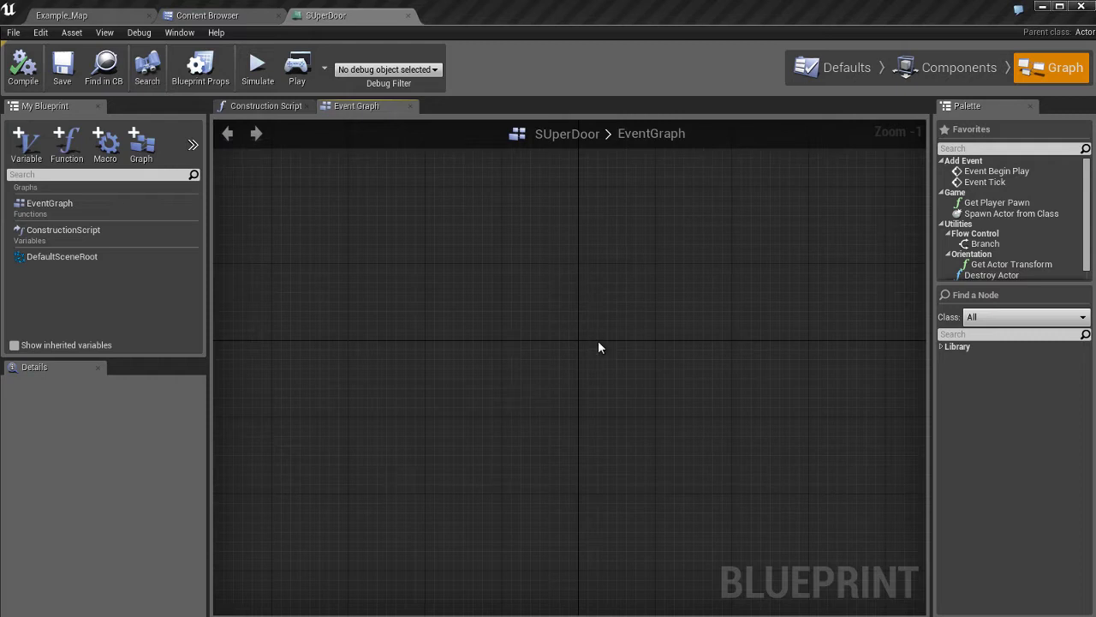
right_click_drag(586, 309, 589, 302)
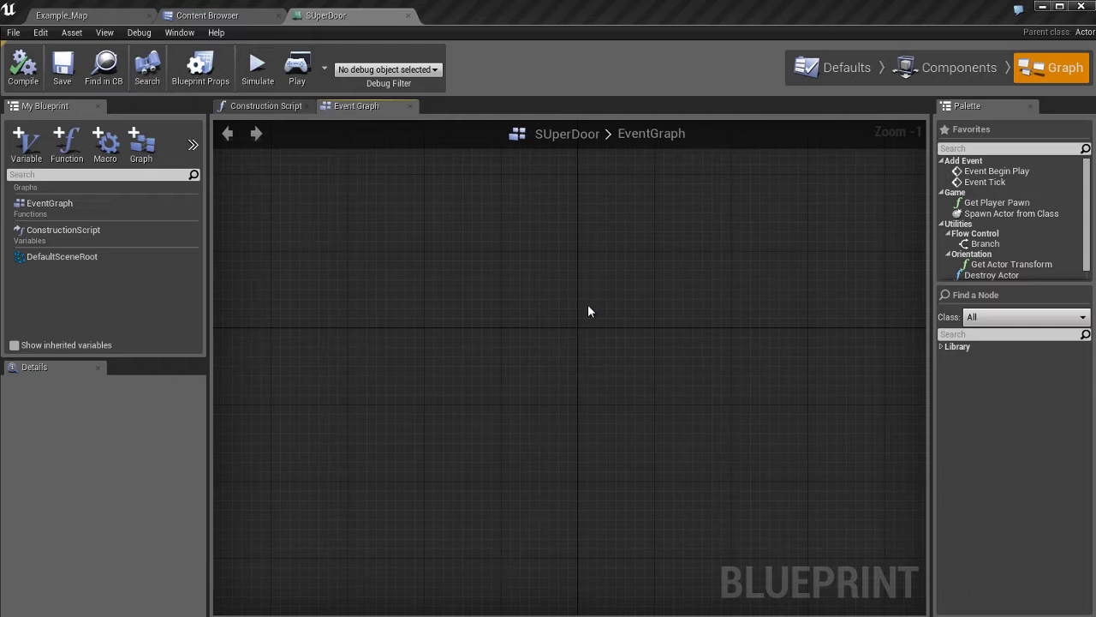
right_click_drag(631, 303, 616, 316)
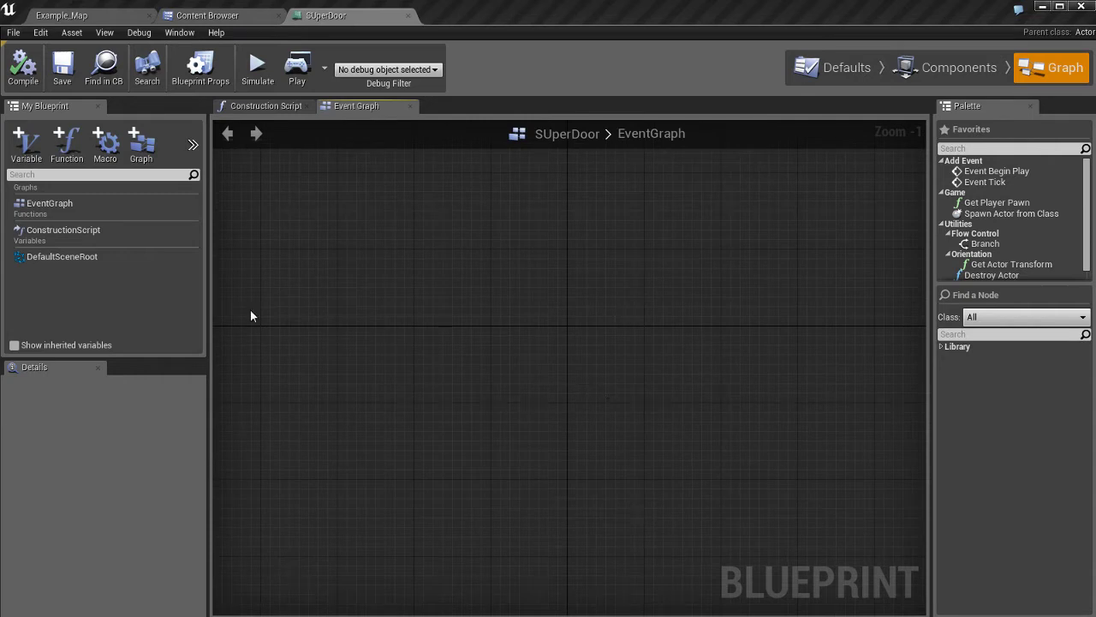
Open the Palette and shift focus across the Event Graph, Details panel and node library
left_click(67, 142)
left_click(582, 358)
left_click(92, 409)
left_click(991, 103)
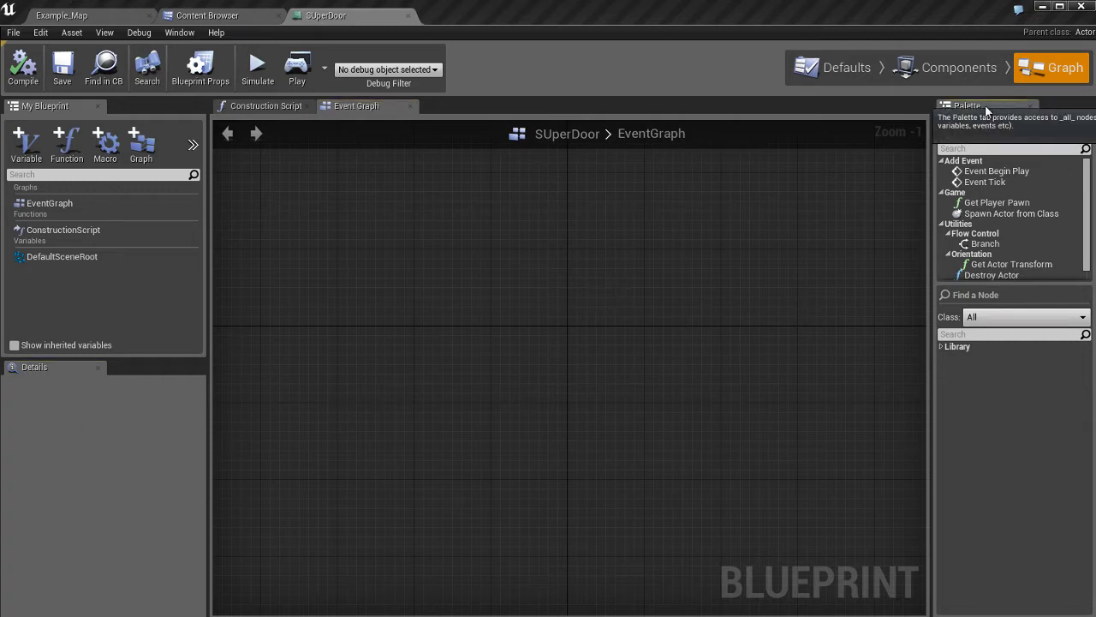
scroll(991, 210, "down", 1)
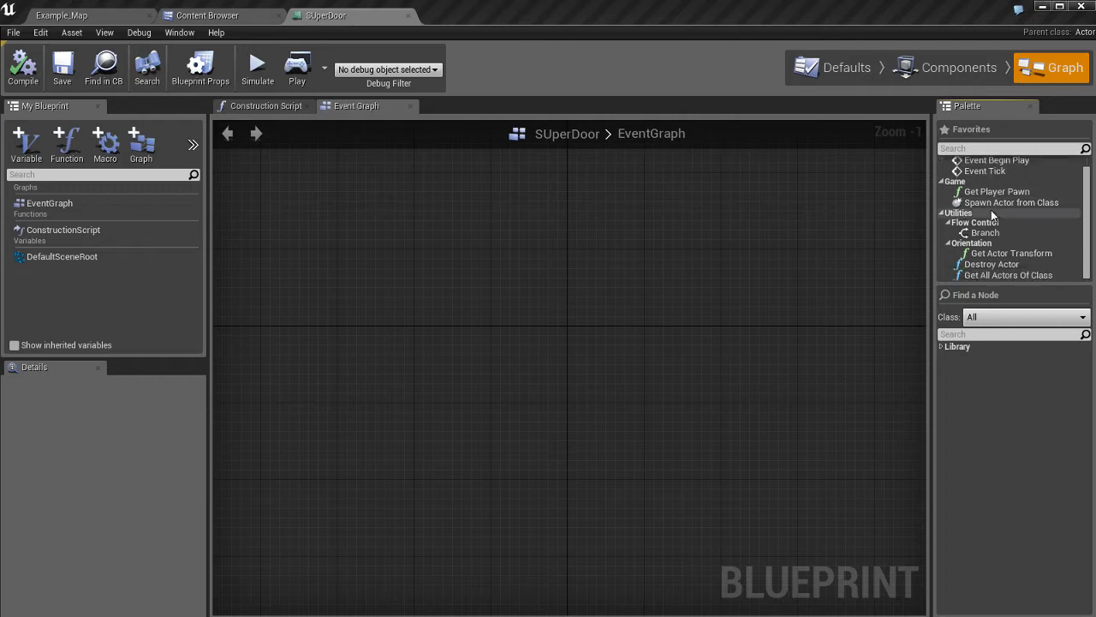
scroll(995, 215, "up", 1)
scroll(1002, 214, "down", 1)
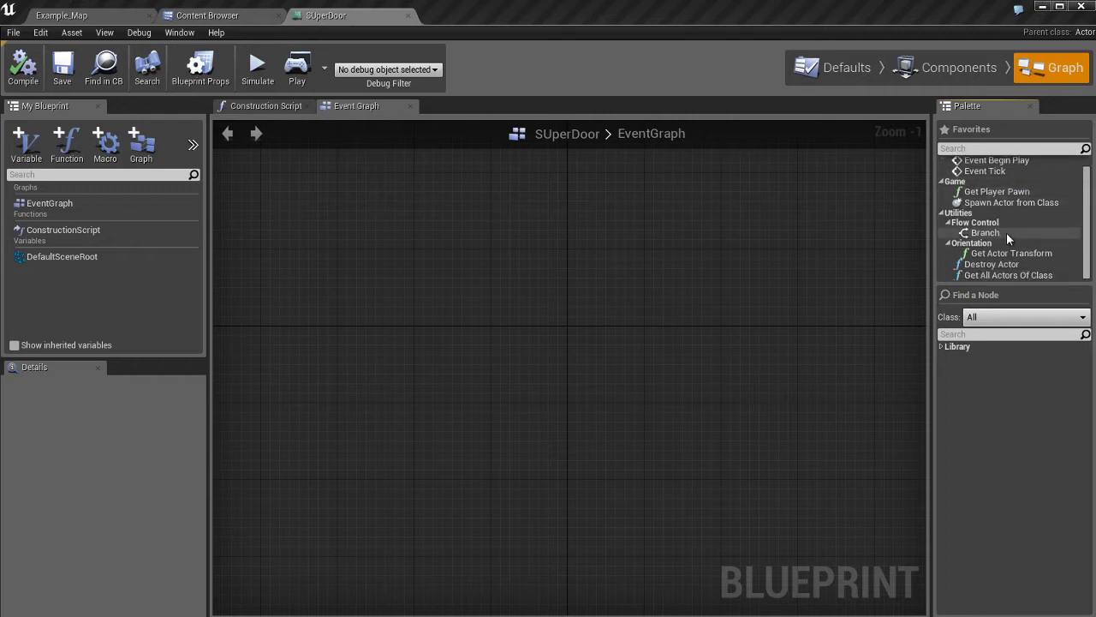
scroll(1009, 248, "up", 1)
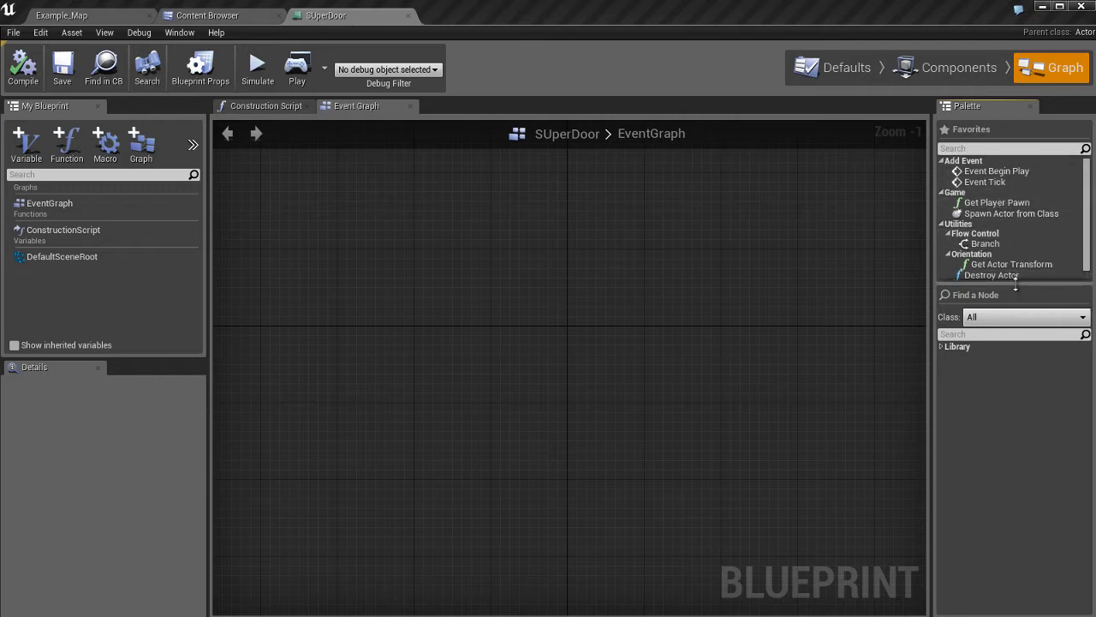
Lower the Find a Node splitter, then select Event Begin Play, Event Tick and Get Player Pawn in Favorites
left_click_drag(1015, 287, 1015, 370)
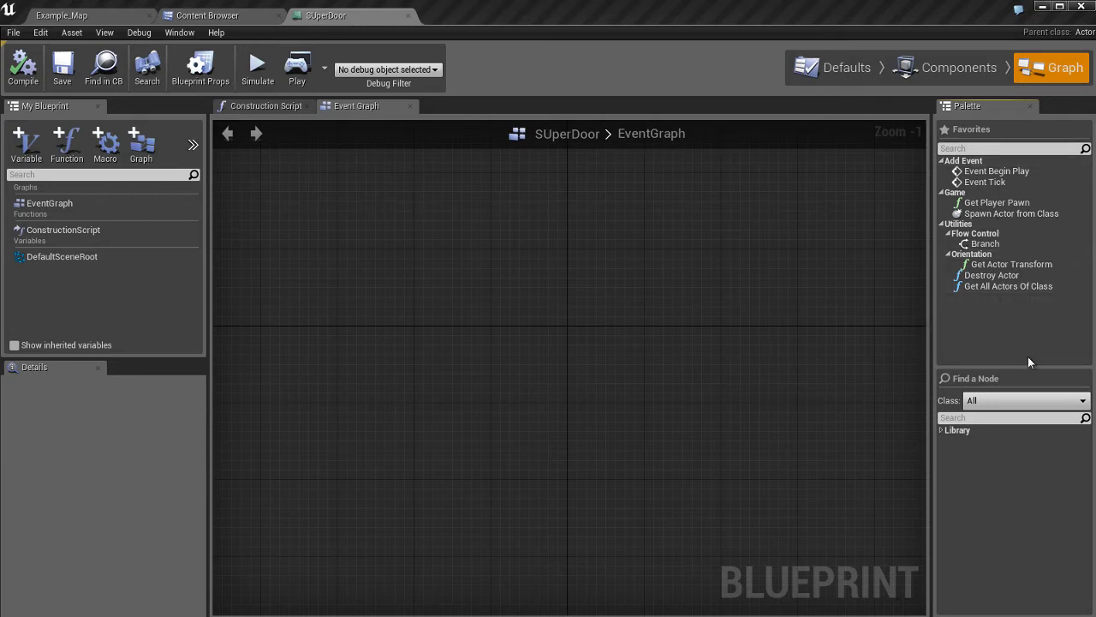
left_click(998, 172)
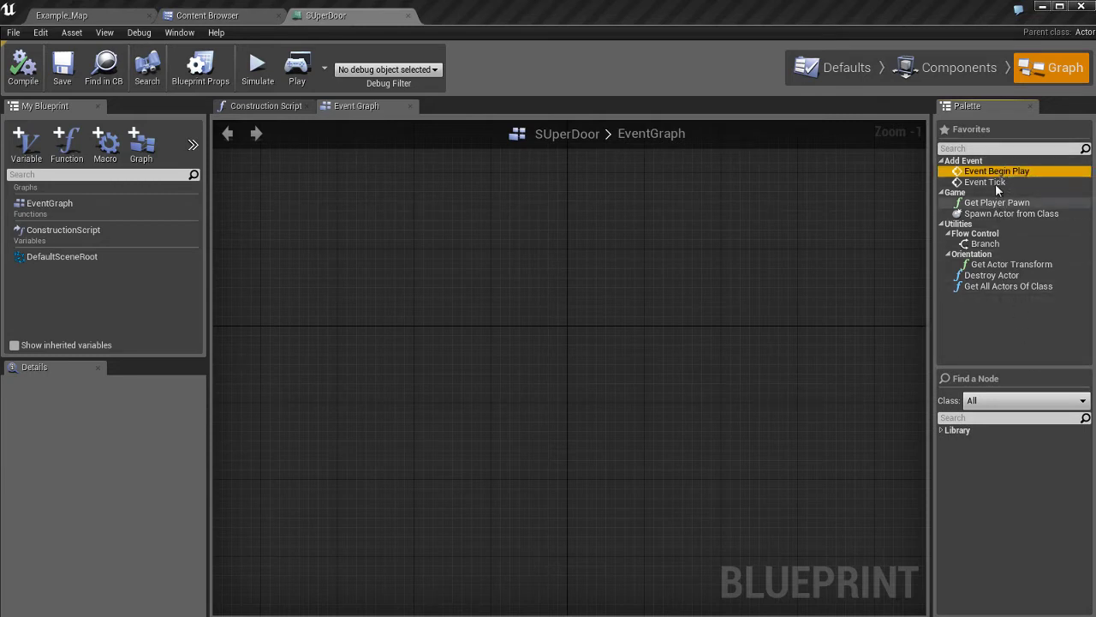
left_click(995, 182)
left_click(997, 203)
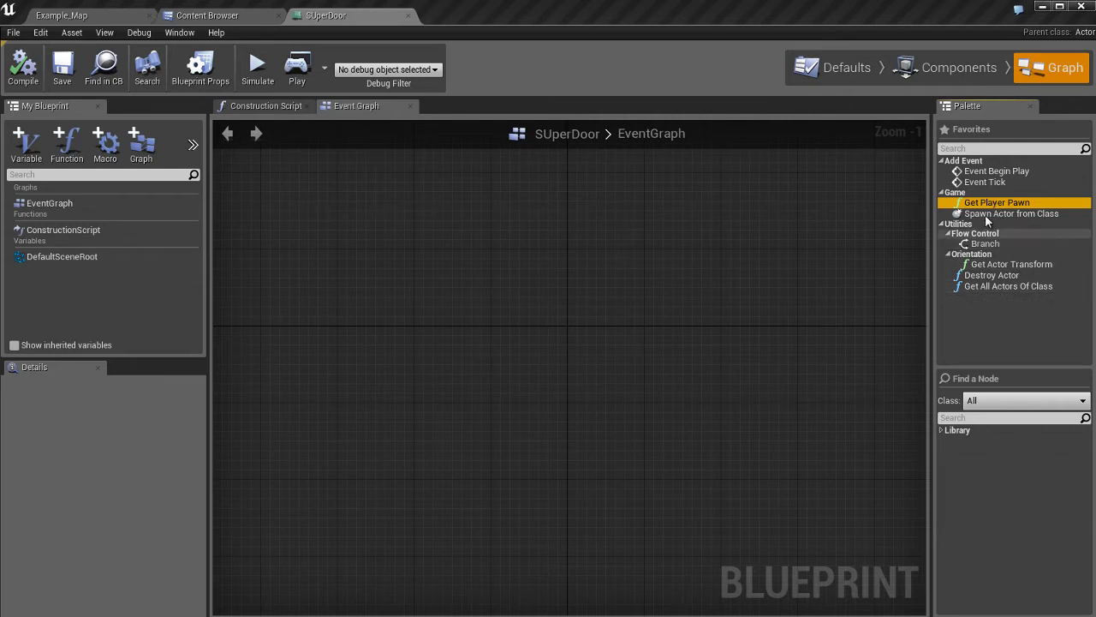
left_click(989, 314)
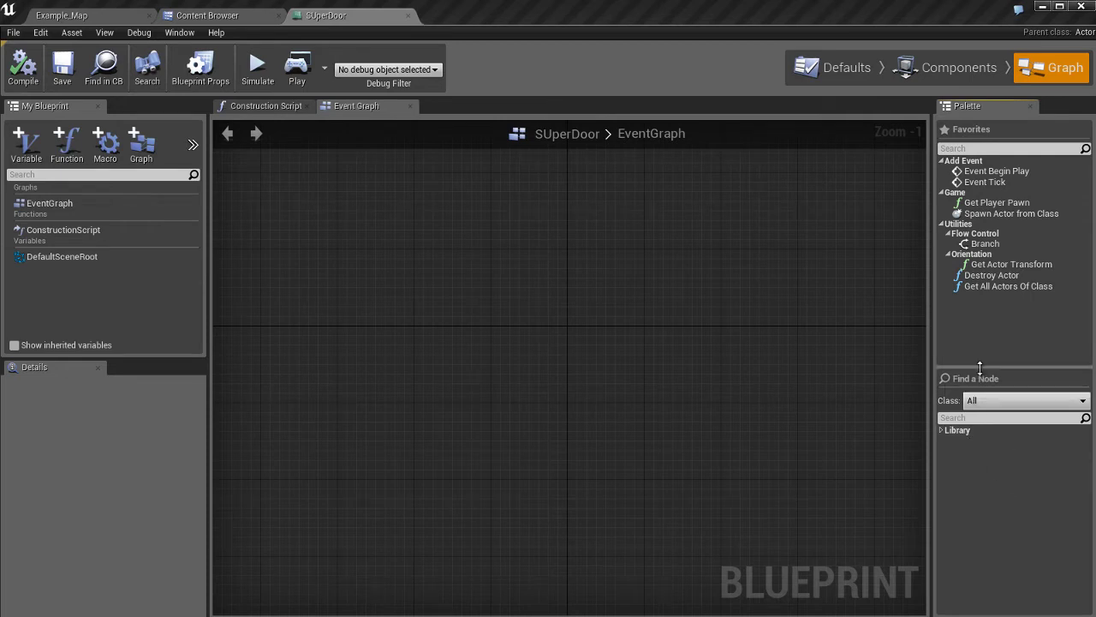
left_click_drag(971, 365, 971, 302)
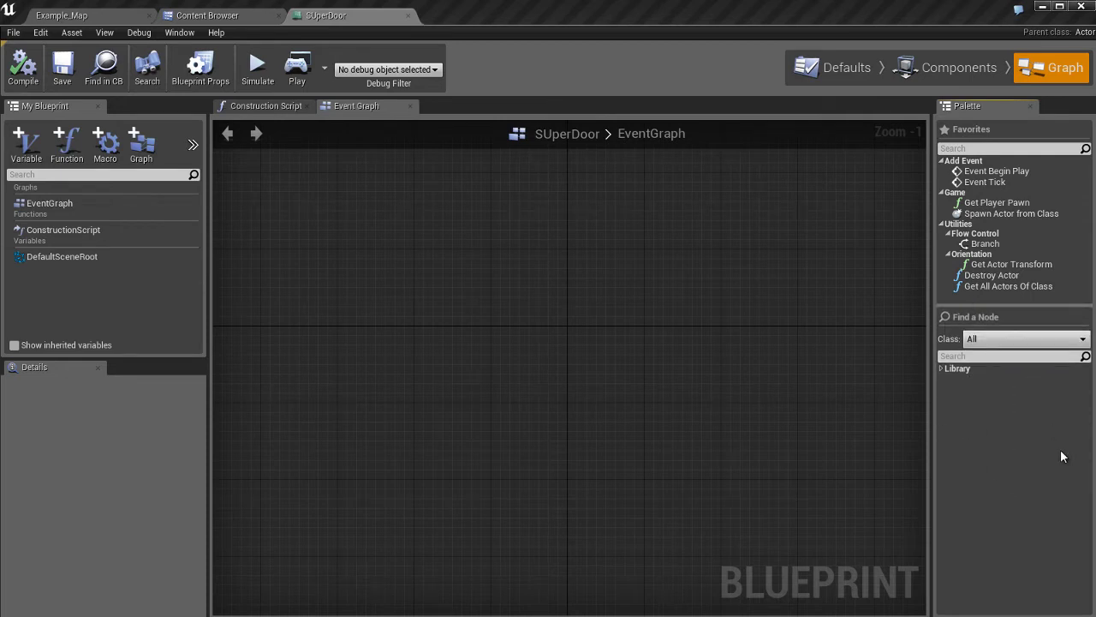
double_click(963, 368)
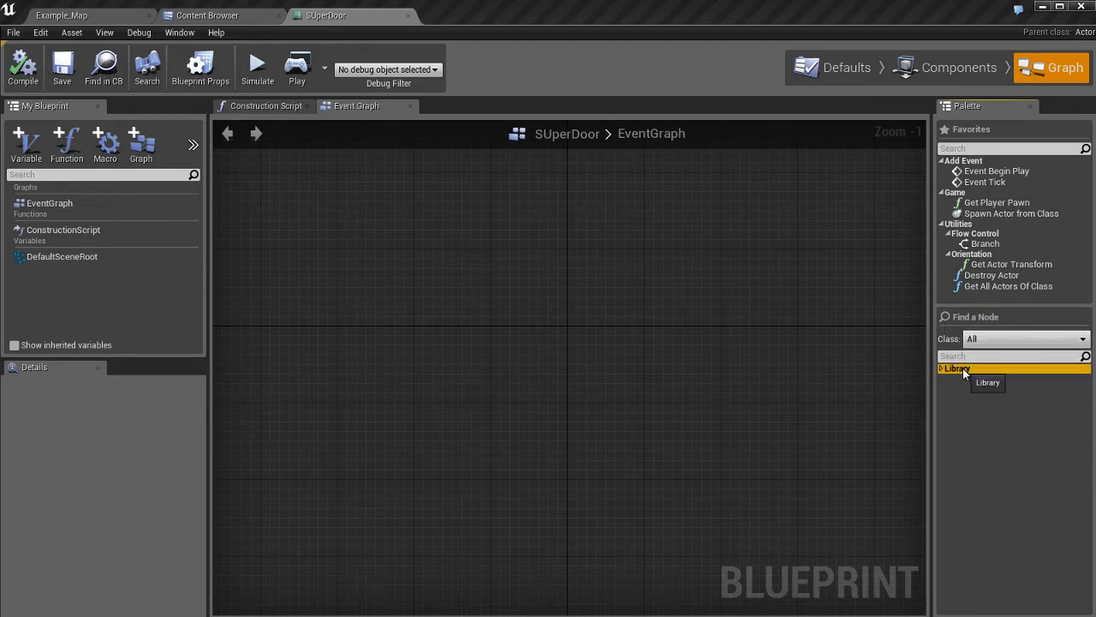
scroll(979, 488, "down", 1)
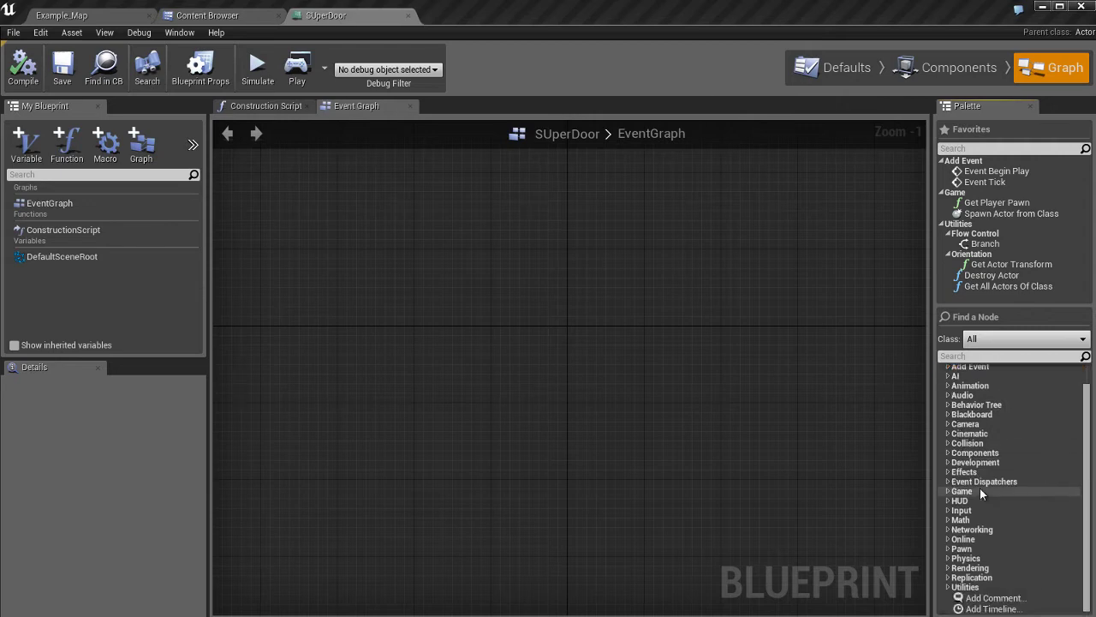
scroll(980, 488, "up", 1)
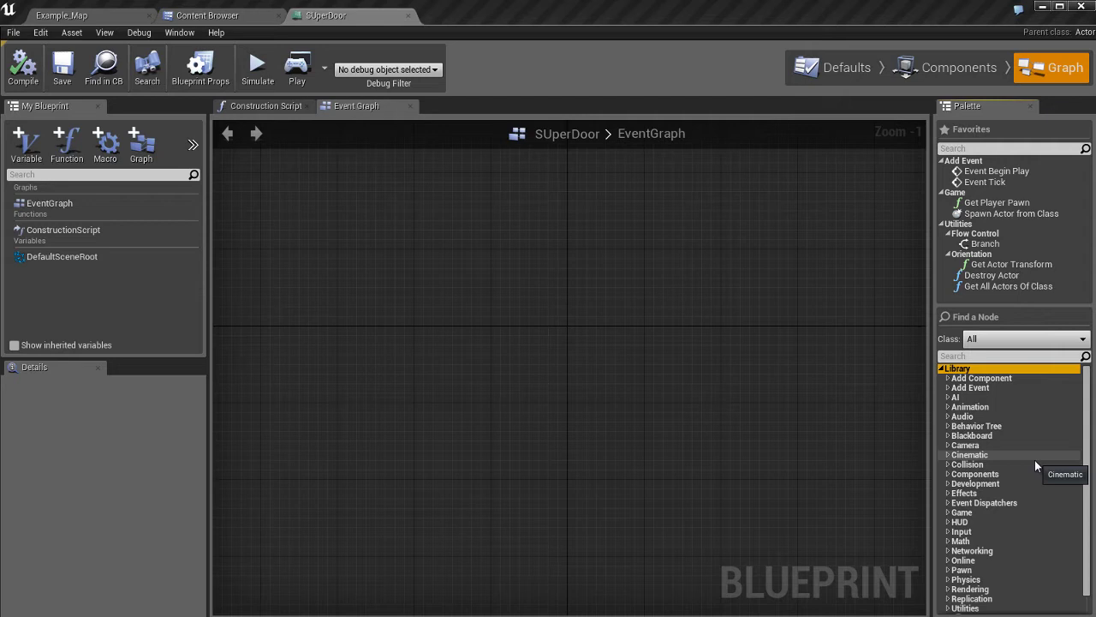
double_click(957, 397)
scroll(1015, 458, "down", 1)
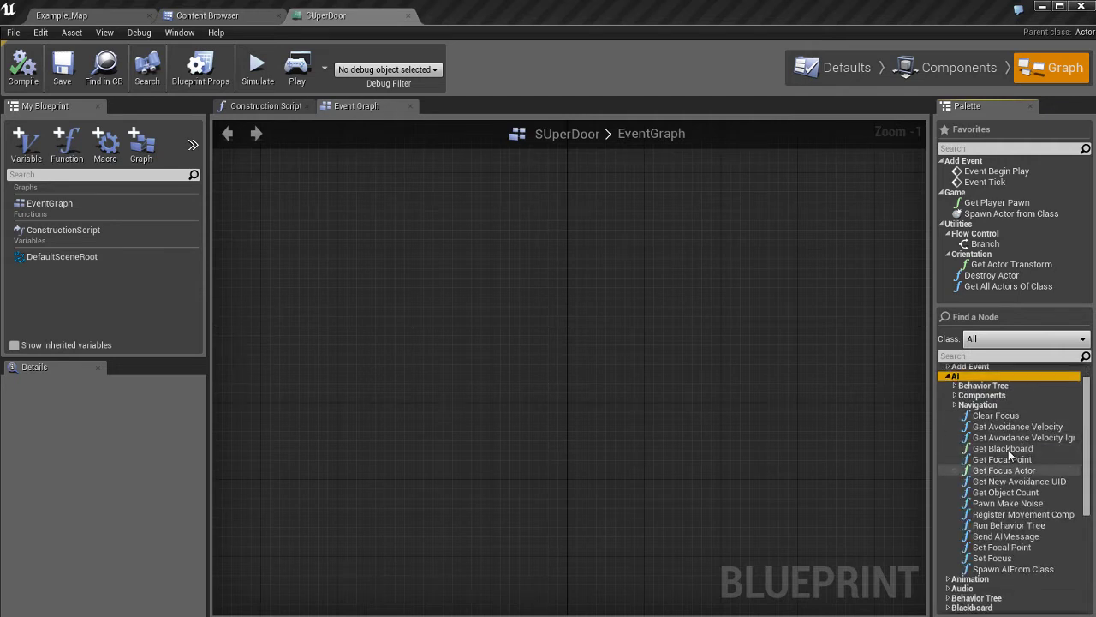
scroll(1003, 514, "up", 1)
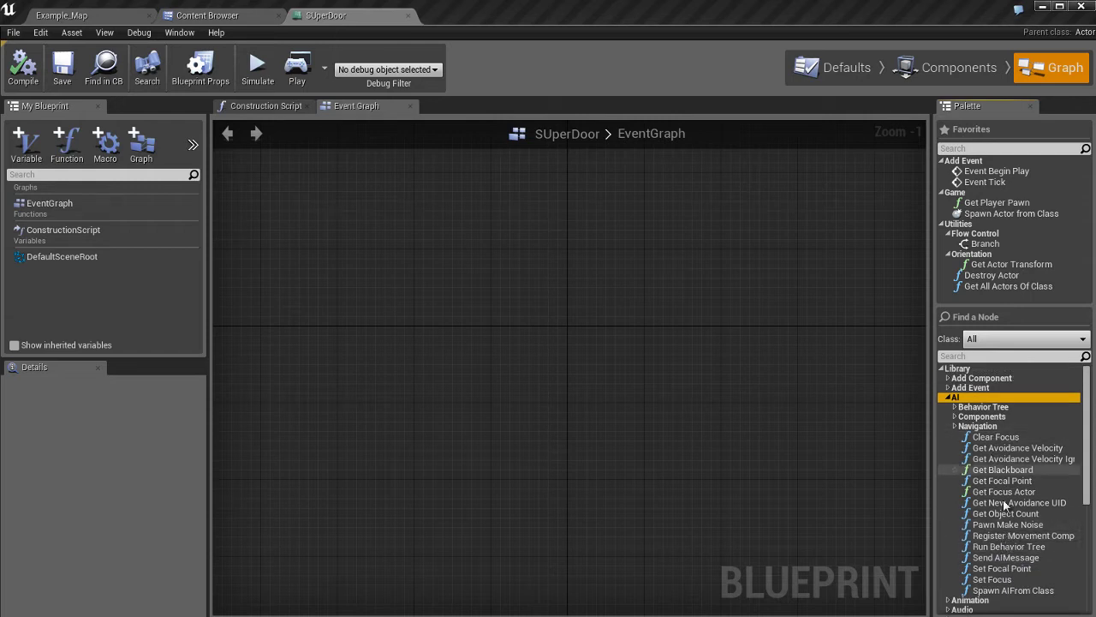
double_click(979, 426)
scroll(1010, 479, "down", 3)
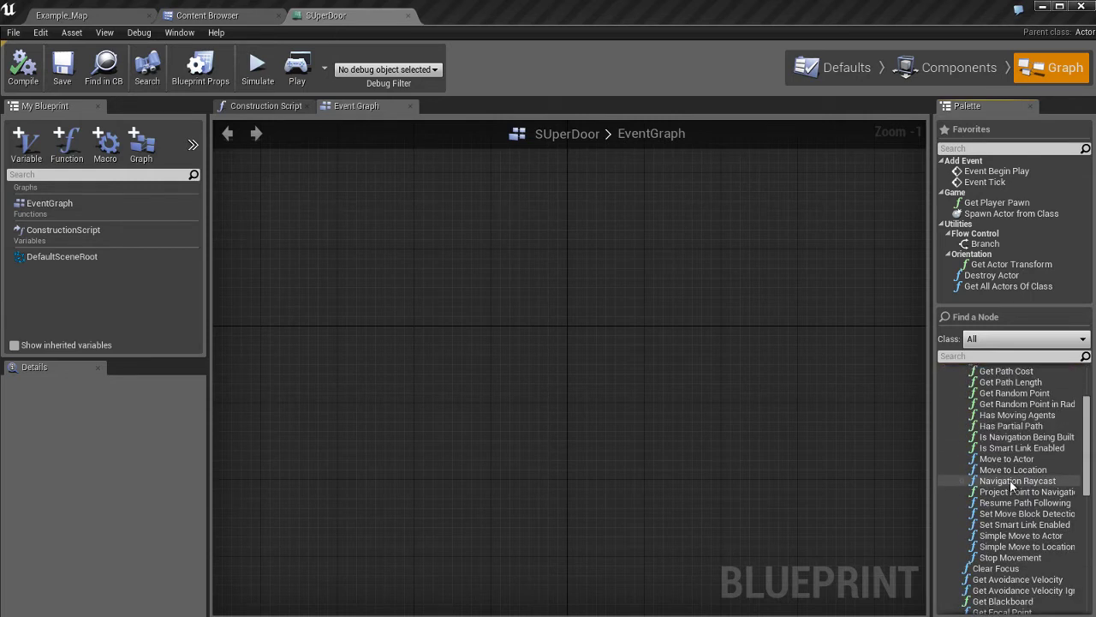
scroll(1002, 471, "up", 3)
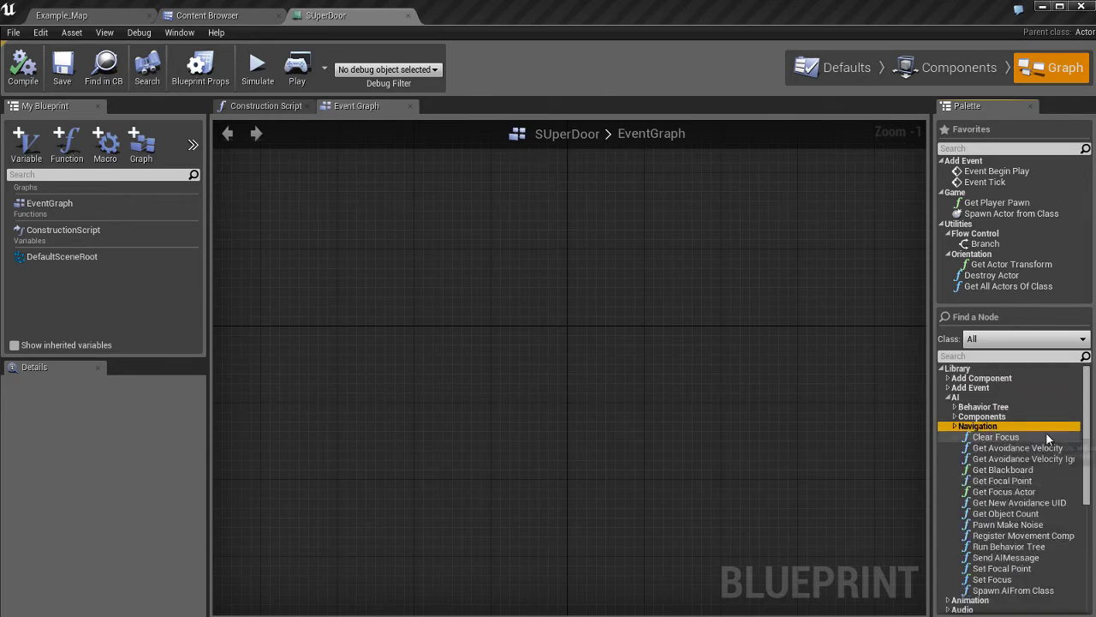
double_click(1020, 399)
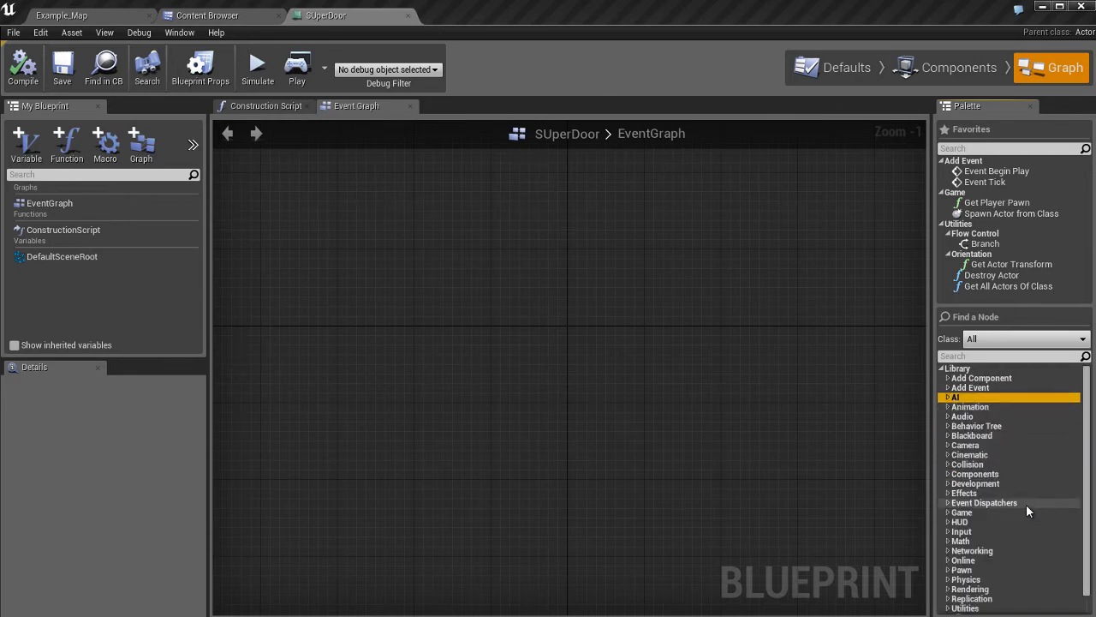
scroll(1018, 492, "down", 1)
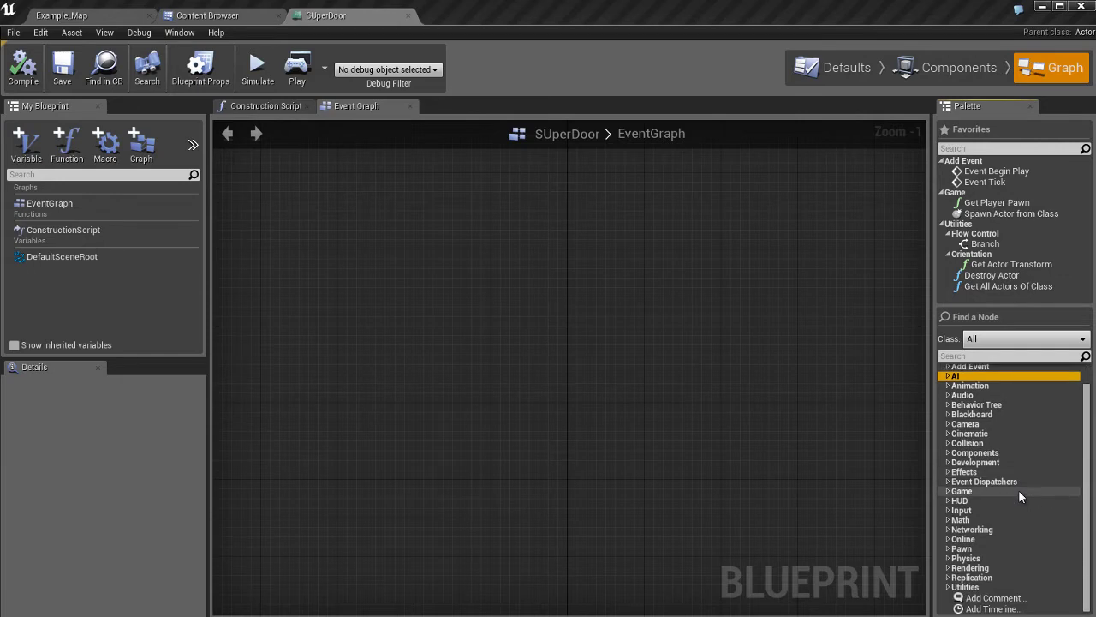
scroll(1028, 514, "up", 1)
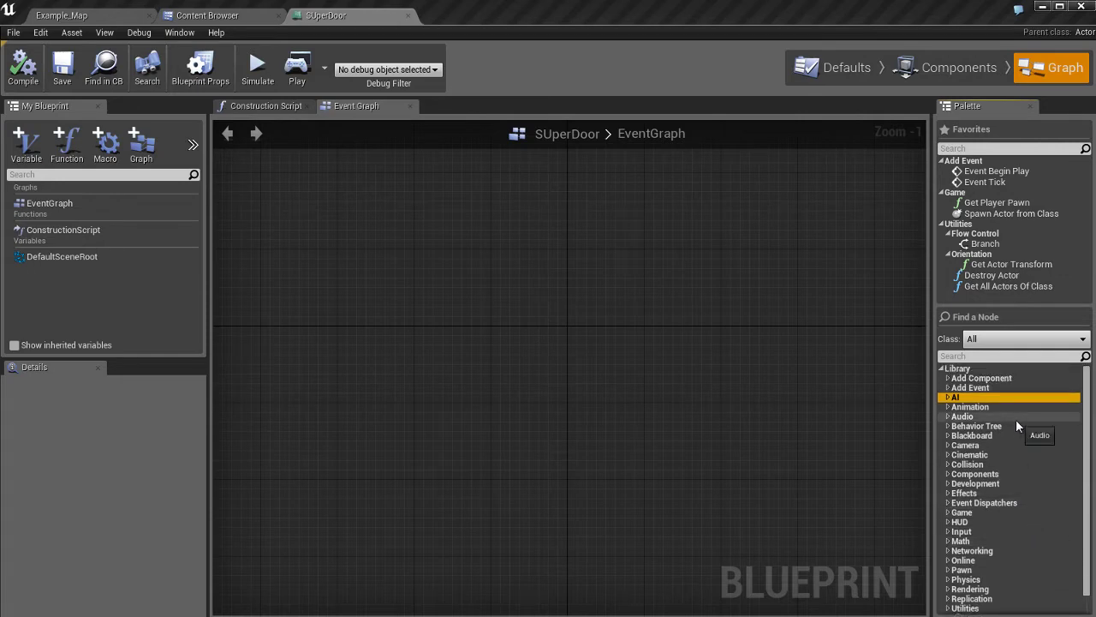
double_click(958, 370)
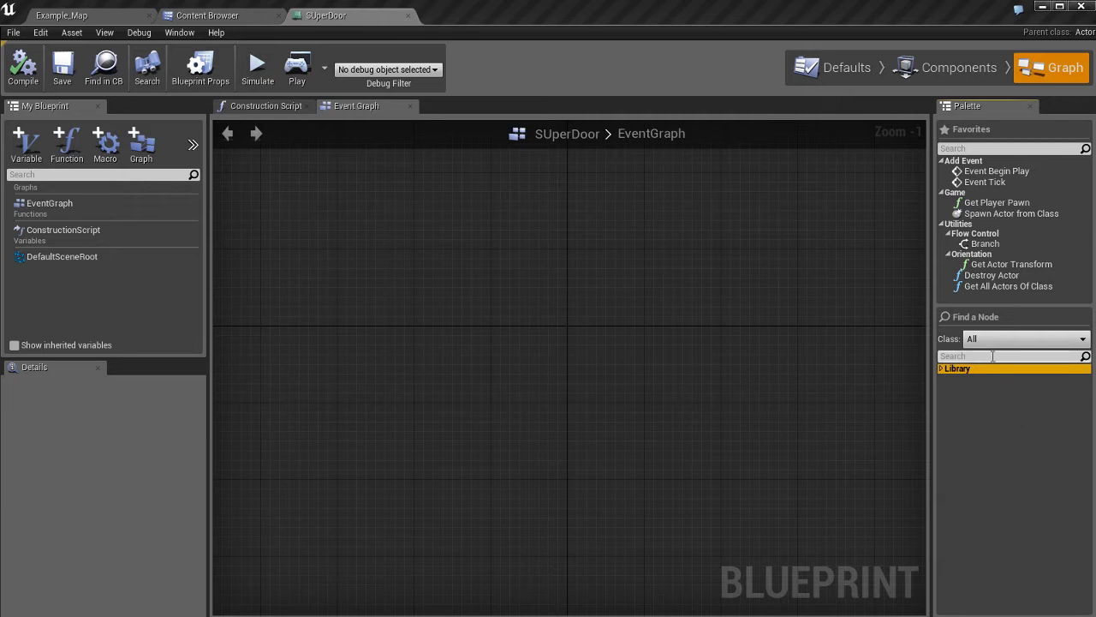
left_click(1007, 416)
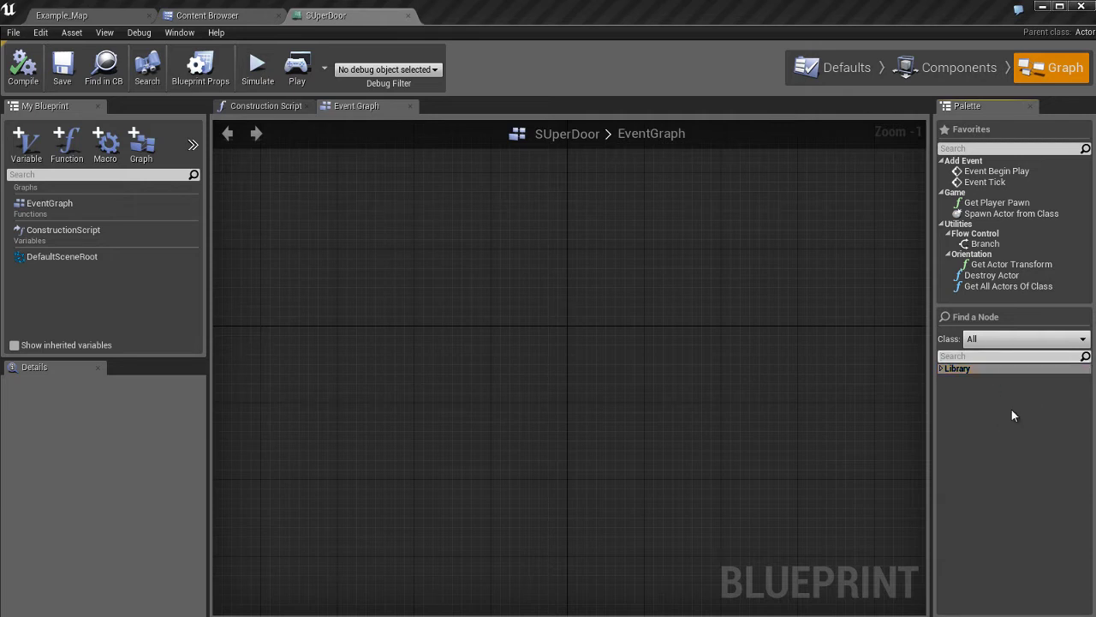
type("set")
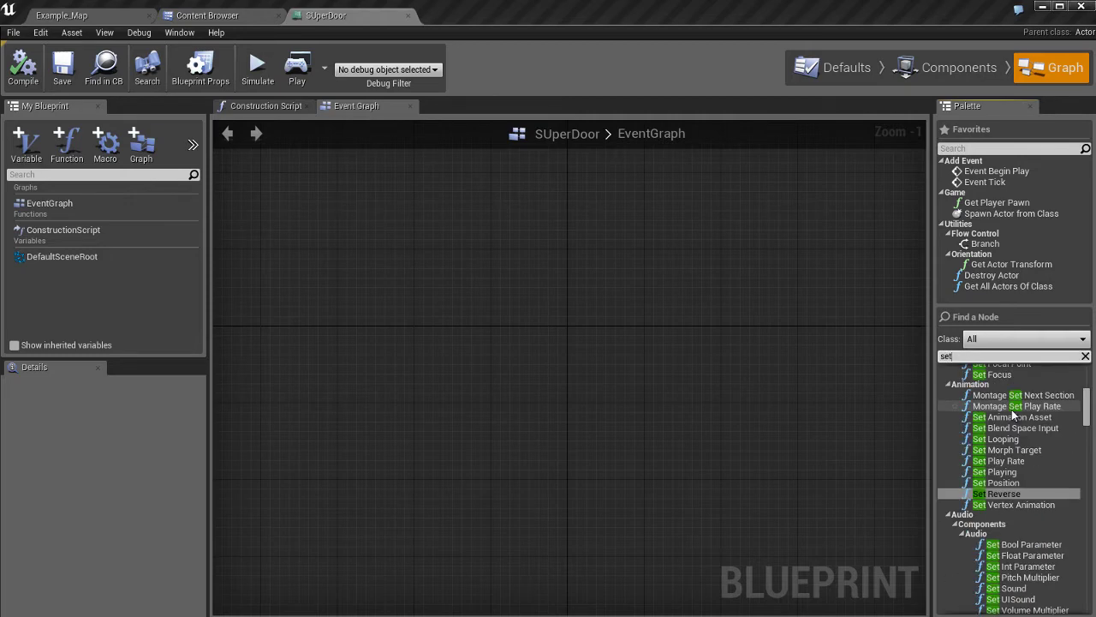
type(" r")
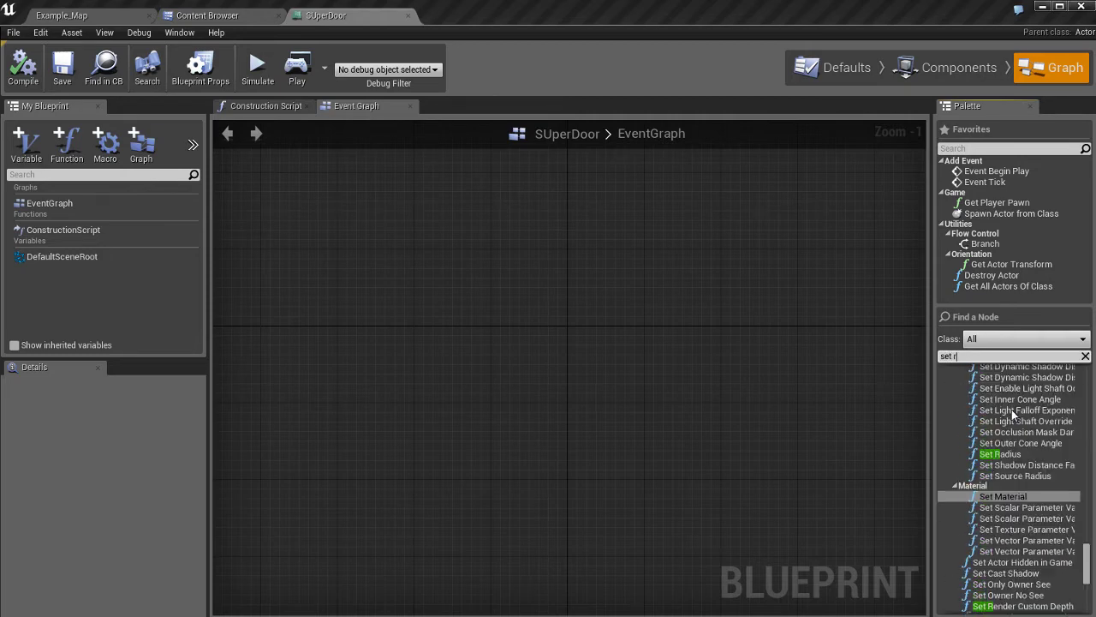
type("otation")
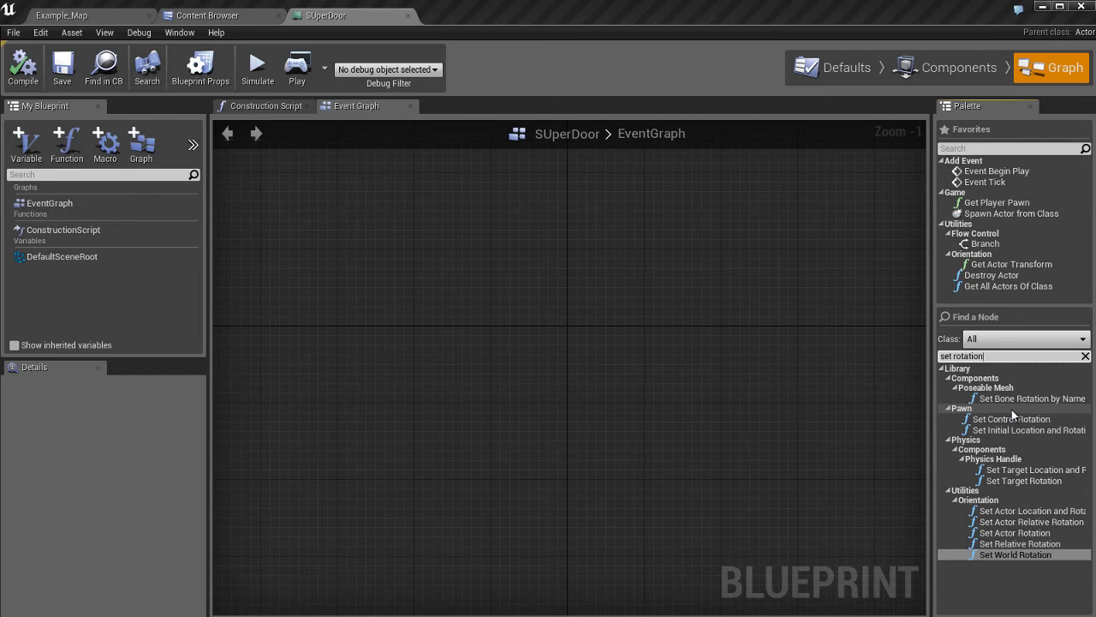
key("BackSpace")
key("BackSpace")
key("BackSpace")
key("BackSpace")
key("BackSpace")
key("BackSpace")
key("BackSpace")
key("BackSpace")
key("BackSpace")
key("BackSpace")
key("BackSpace")
key("BackSpace")
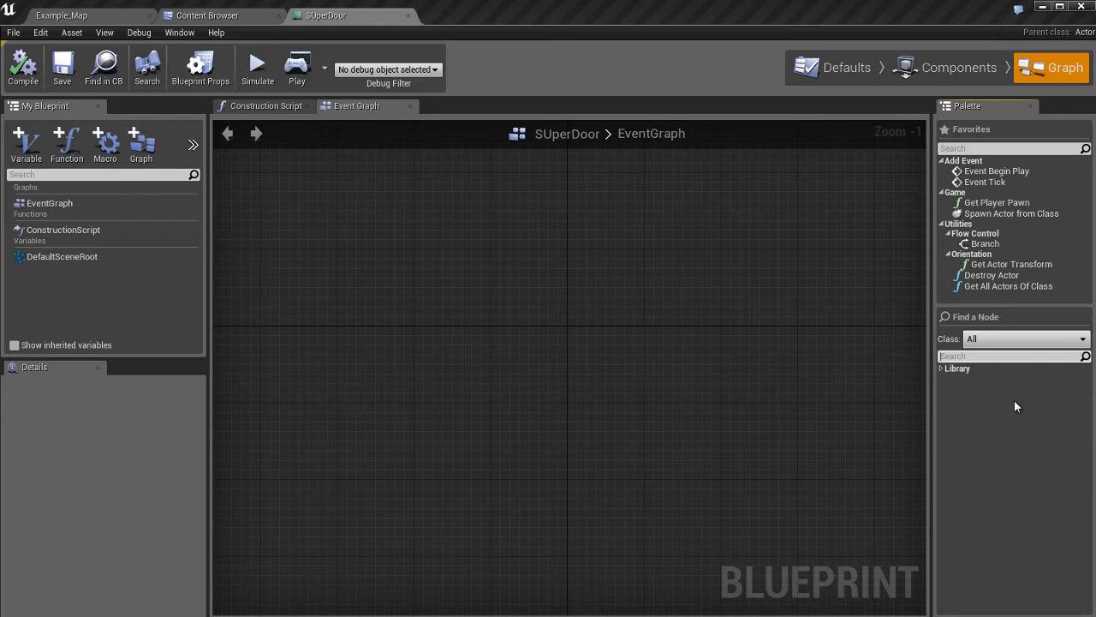
left_click(1054, 339)
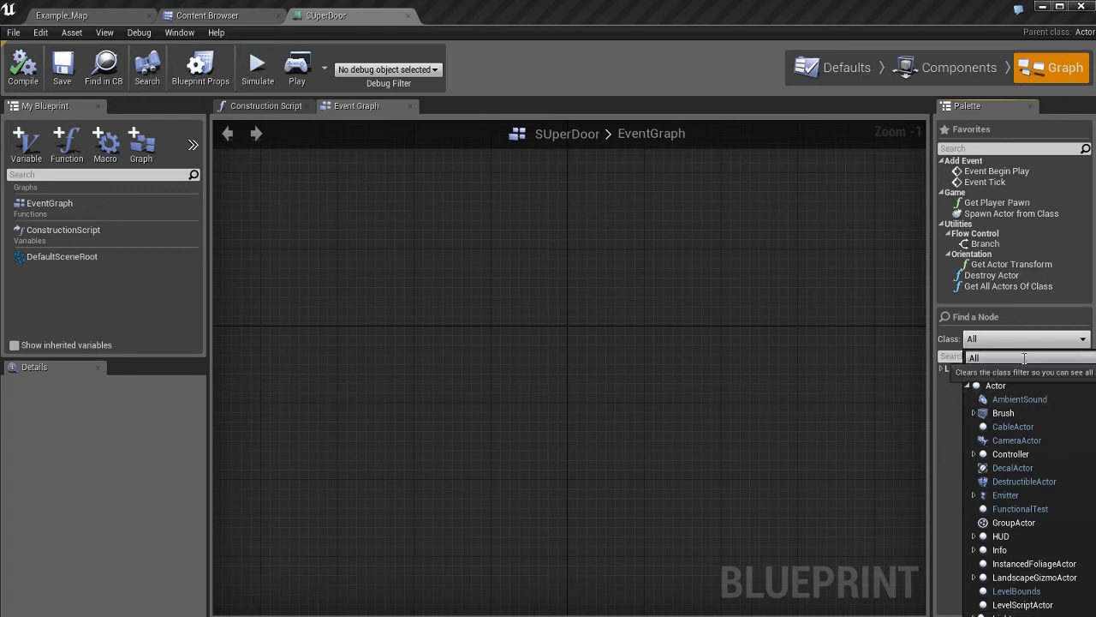
left_click(984, 357)
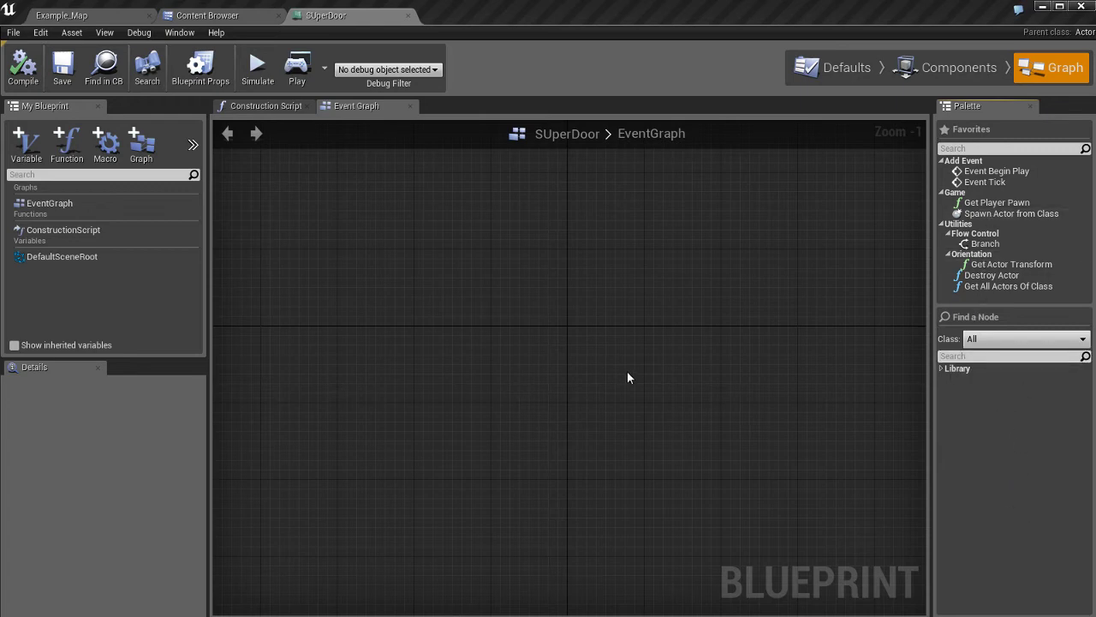
left_click_drag(326, 212, 843, 554)
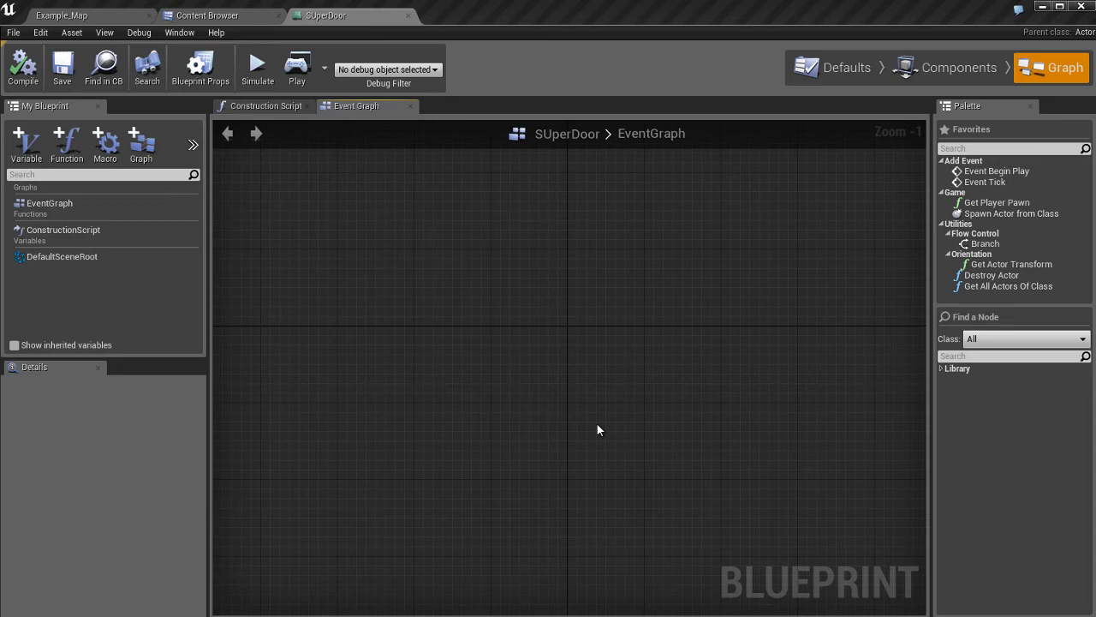